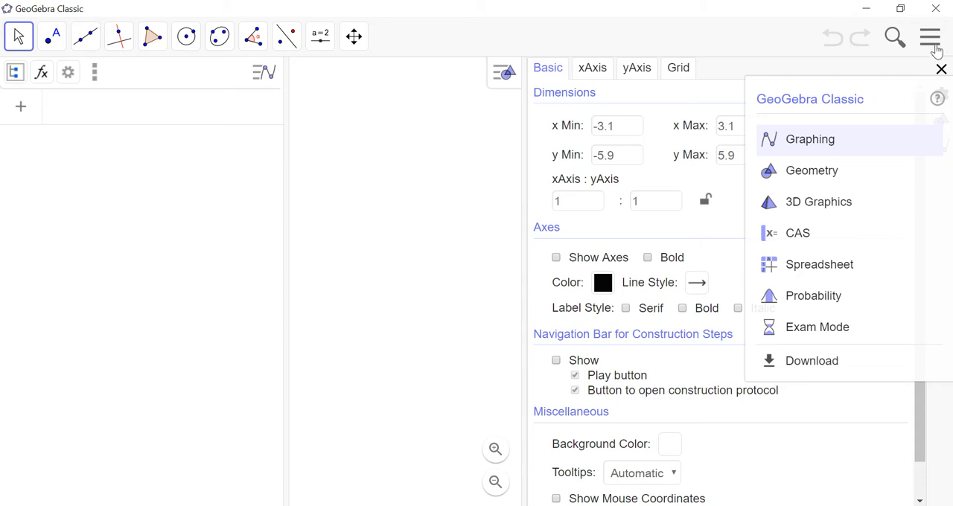
Step: Set the global language to French / Français in the program settings
click(933, 43)
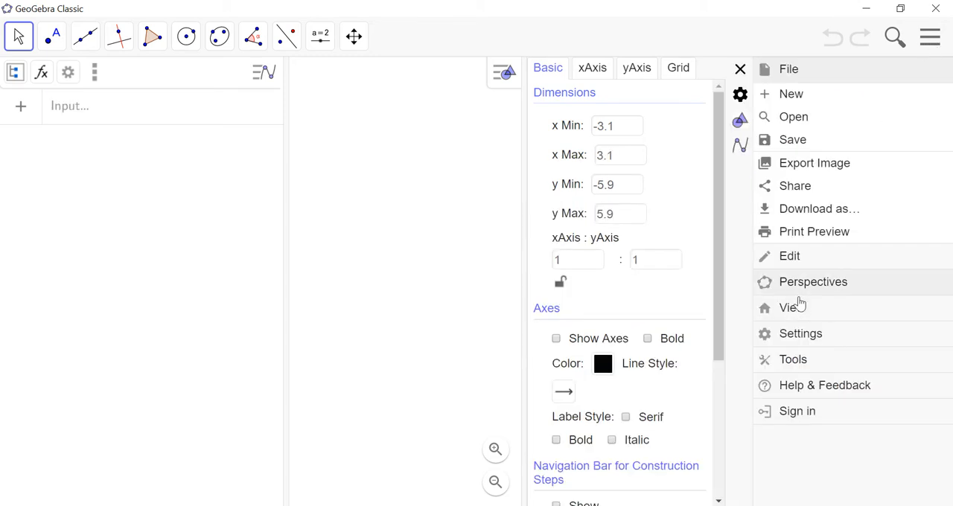
click(805, 345)
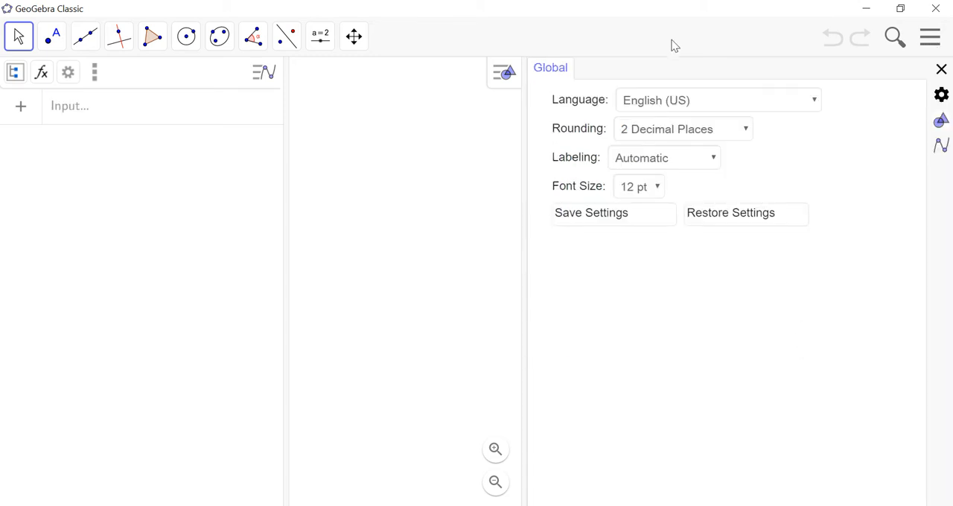
click(722, 101)
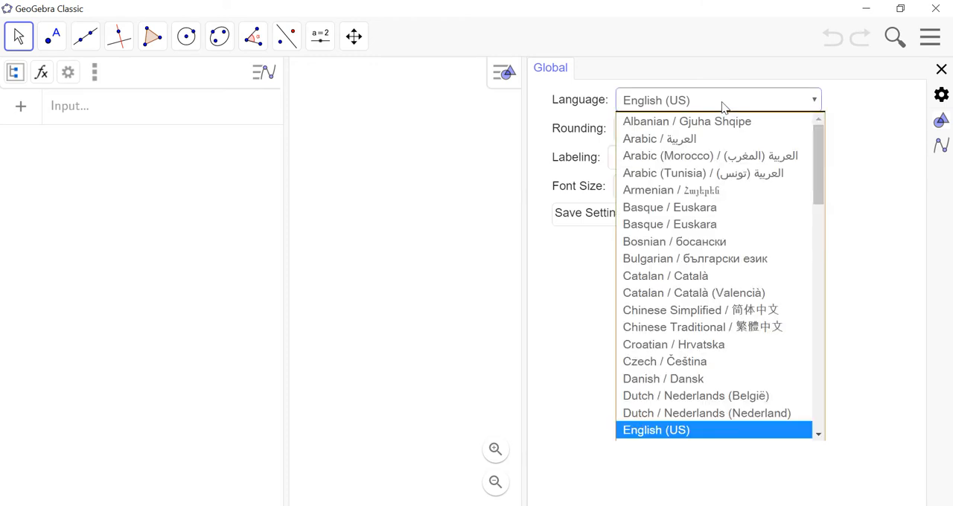
drag(816, 172, 843, 241)
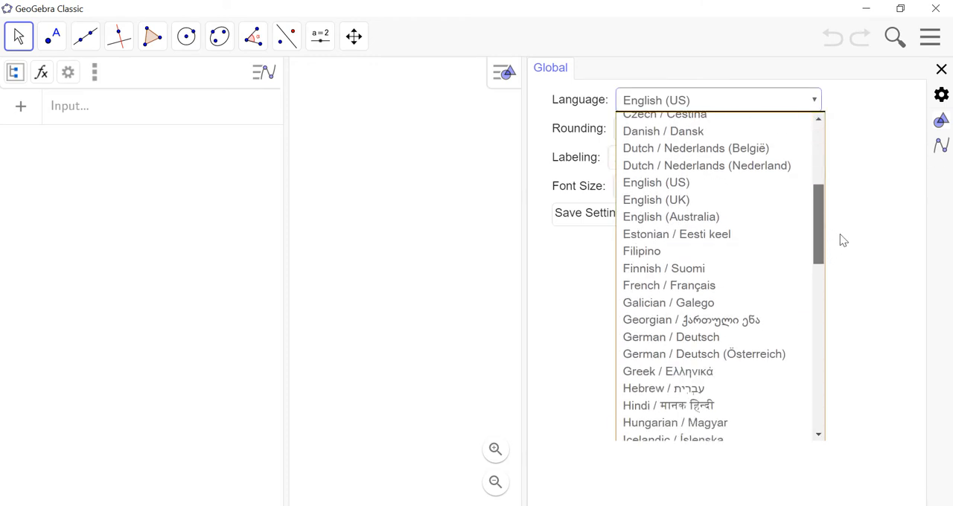
click(721, 287)
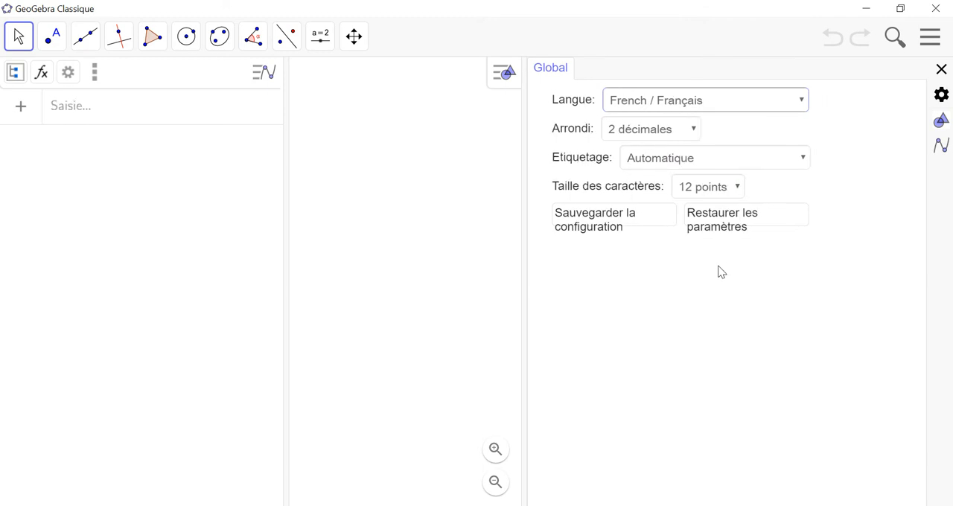
Step: Set labeling to "Seulement les nouveaux points" and save the configuration
click(708, 166)
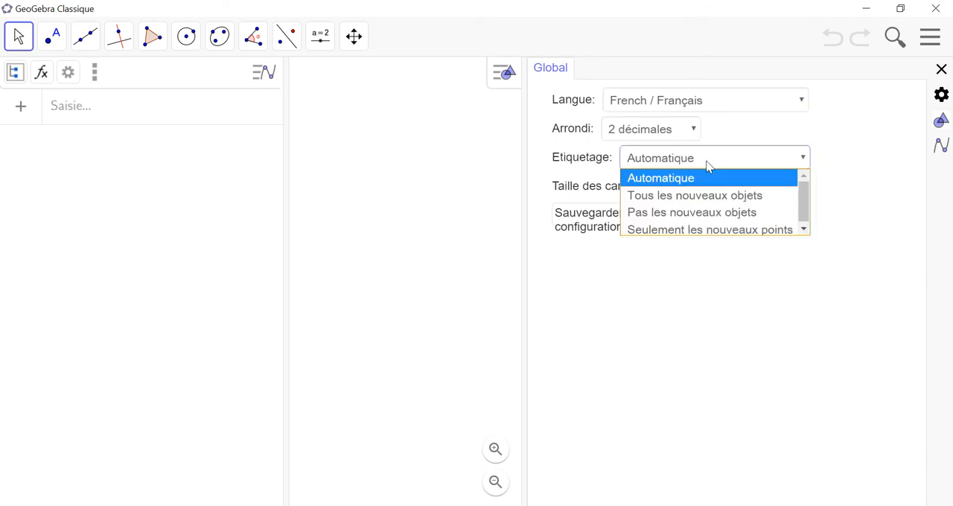
click(701, 227)
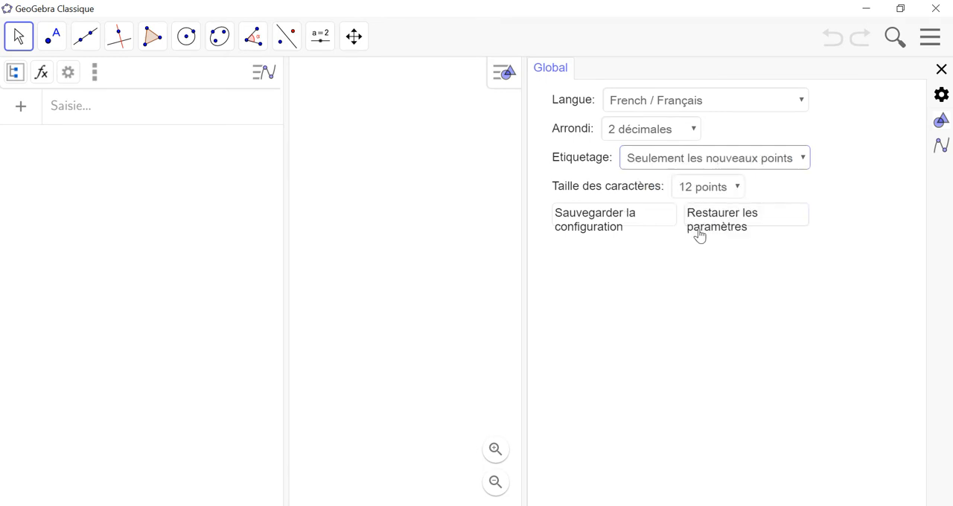
click(637, 221)
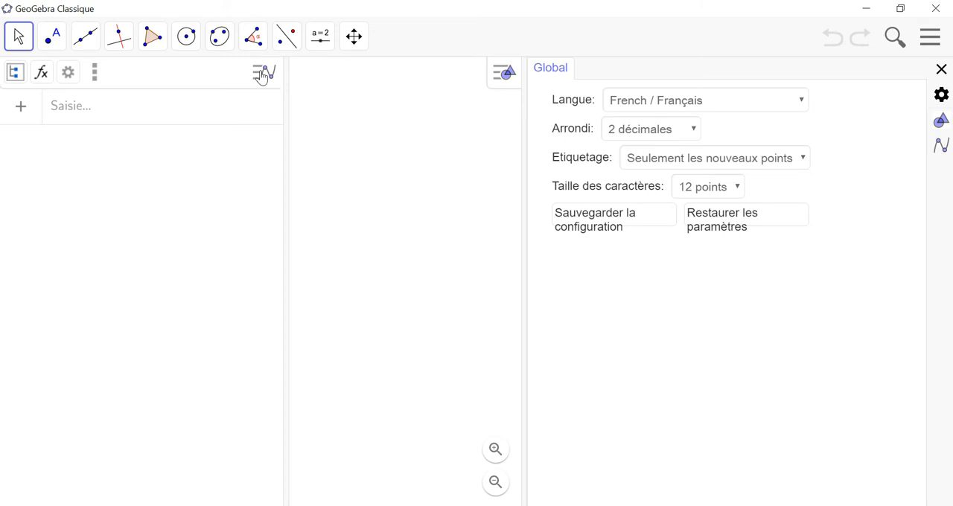
Step: Set the algebra view to sort objects by "Type d'objet" and close the settings
click(68, 74)
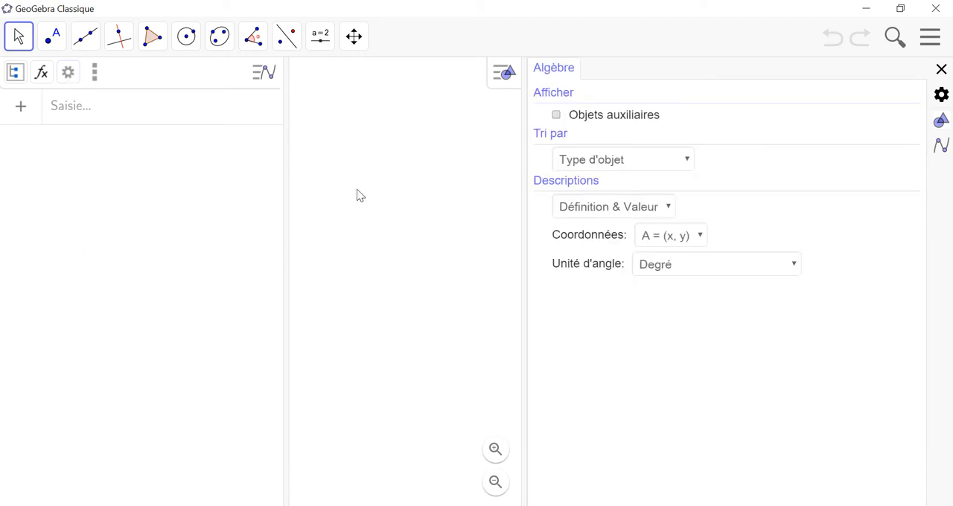
click(604, 163)
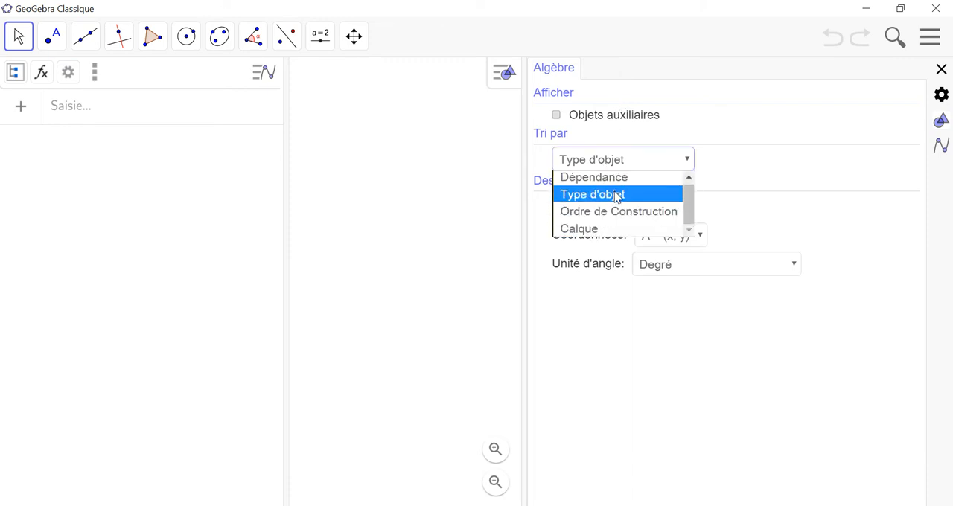
click(616, 196)
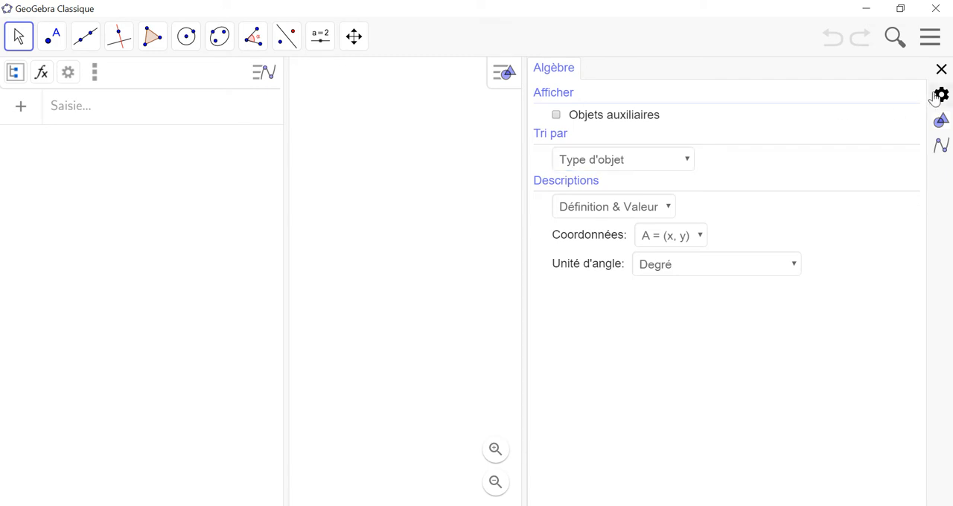
click(942, 69)
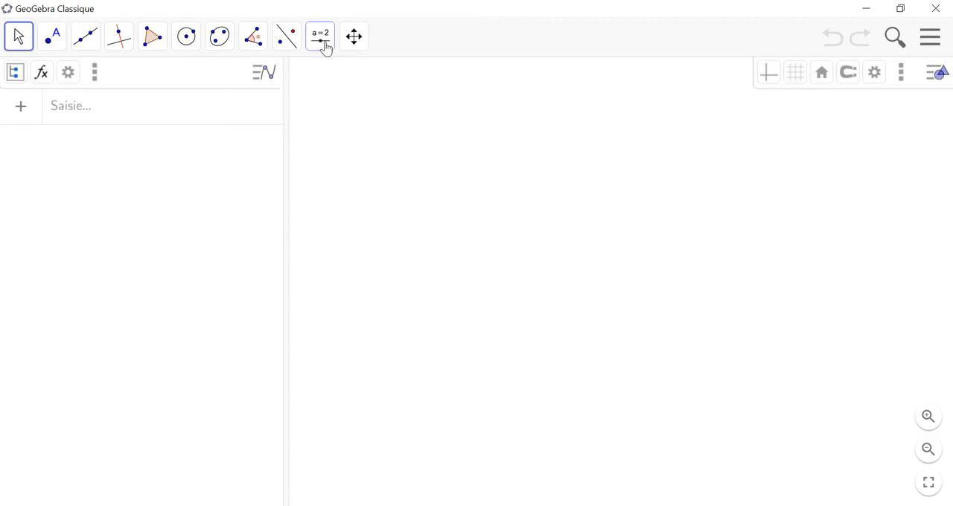
Step: Insert the house facade image from the Theme 7 folder and move its lower-left corner to about (-8.33, -3.96)
click(326, 47)
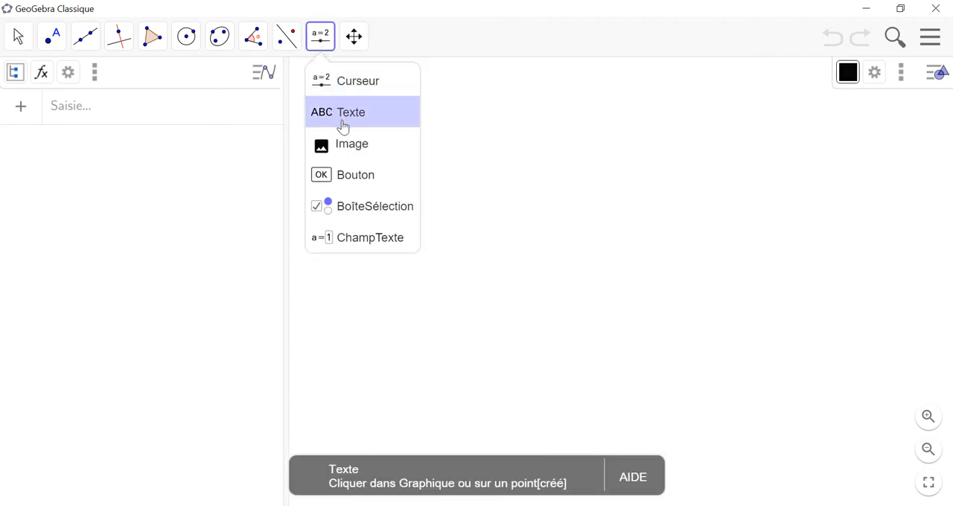
click(351, 146)
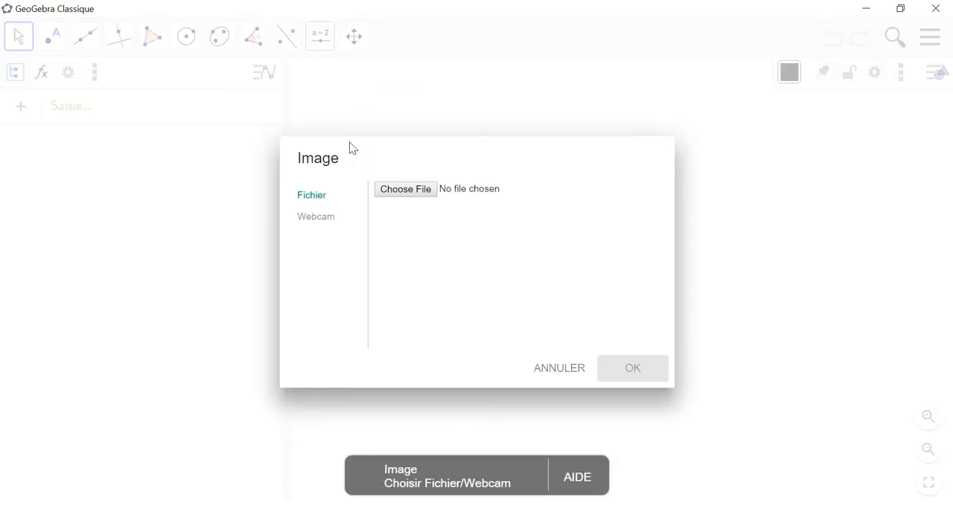
click(416, 195)
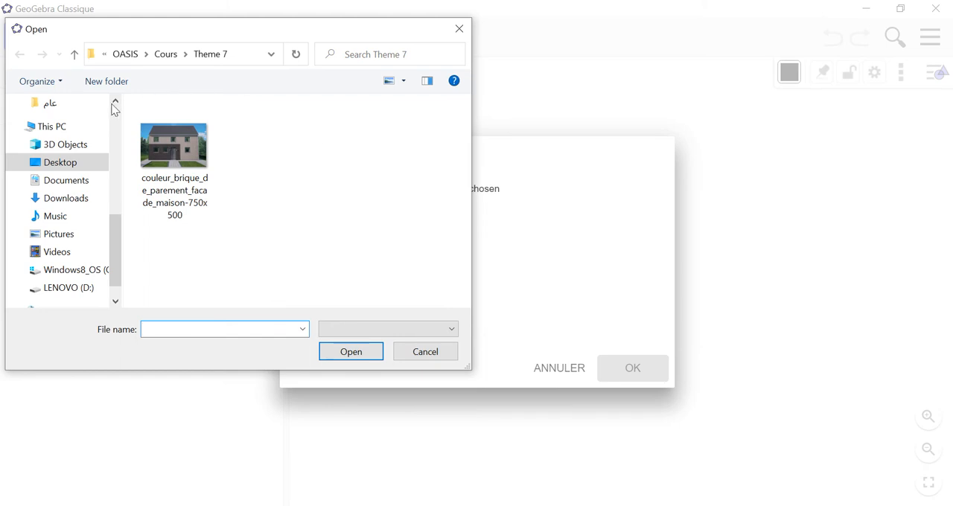
click(175, 58)
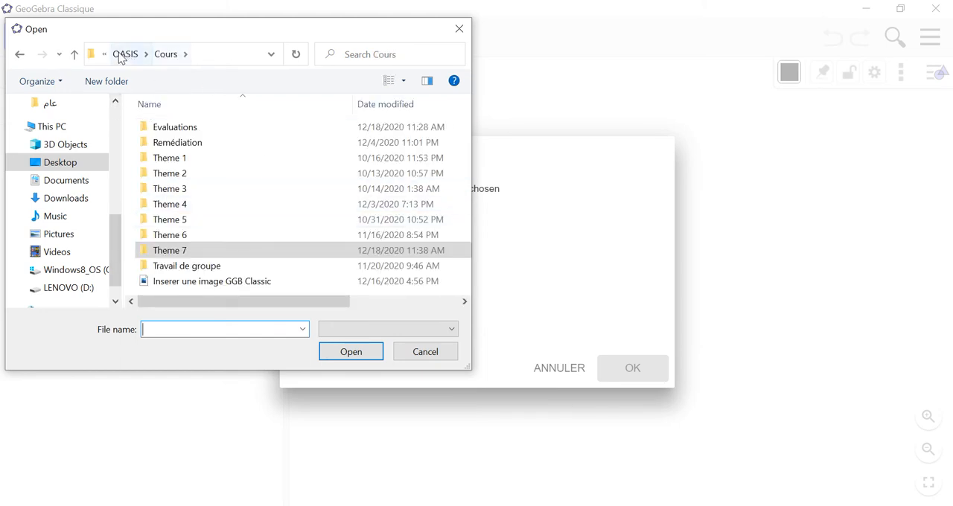
double_click(198, 250)
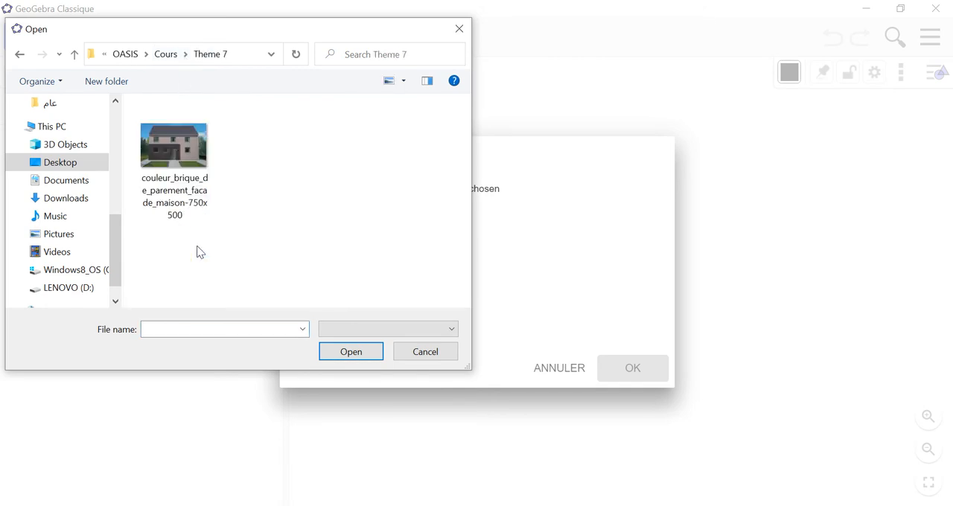
click(190, 168)
click(351, 355)
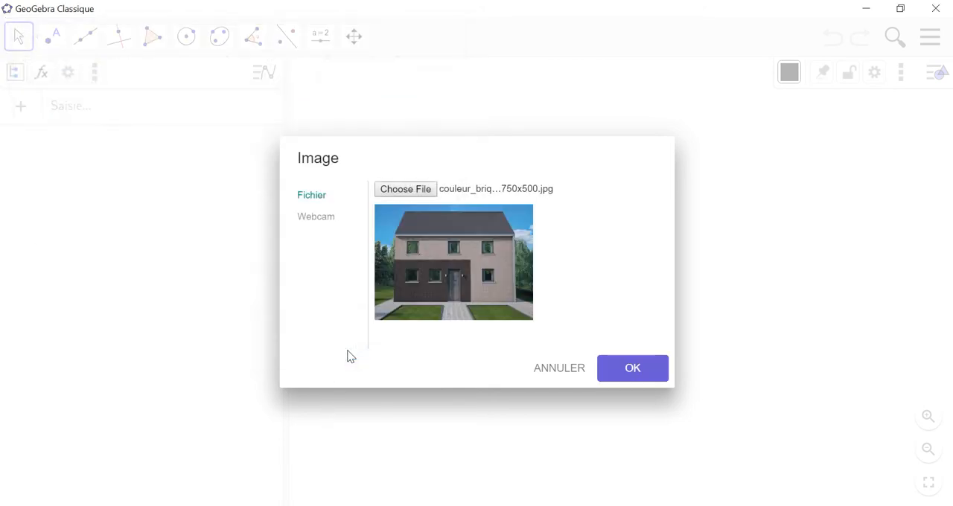
click(632, 368)
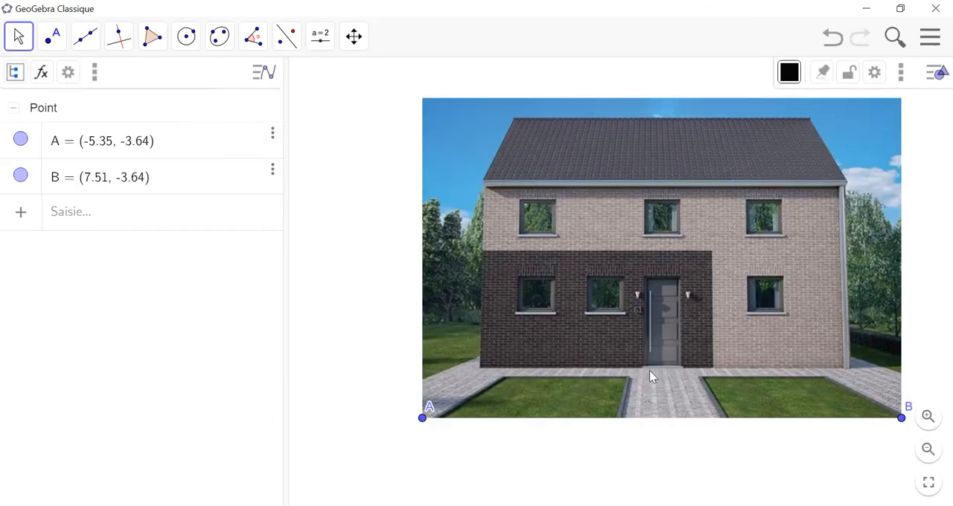
drag(749, 263, 635, 274)
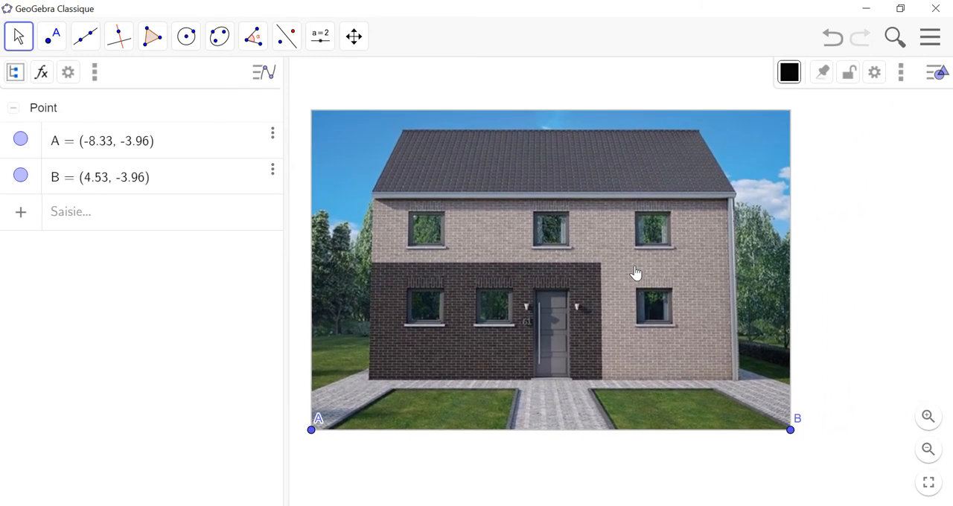
Step: Draw a segment about 2.28 units long along the front door's right edge, from its base to its top
click(81, 43)
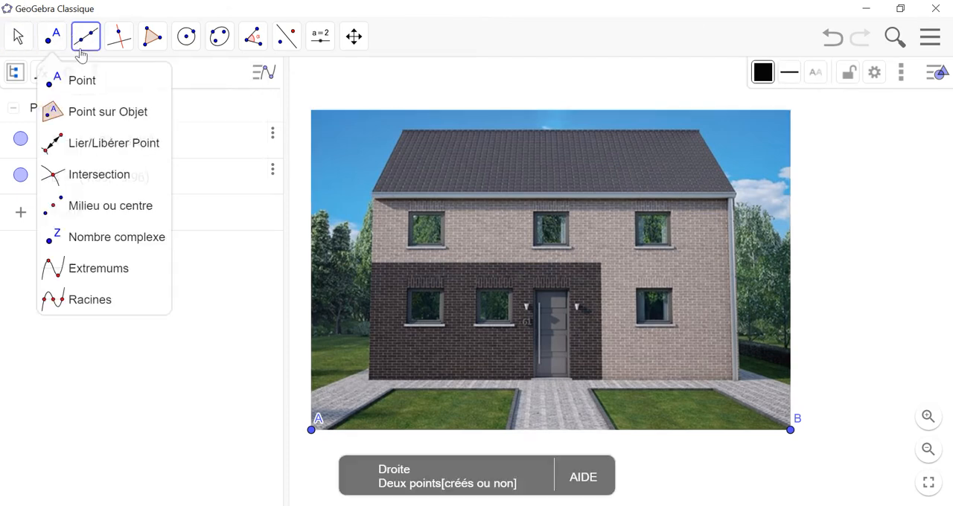
click(89, 111)
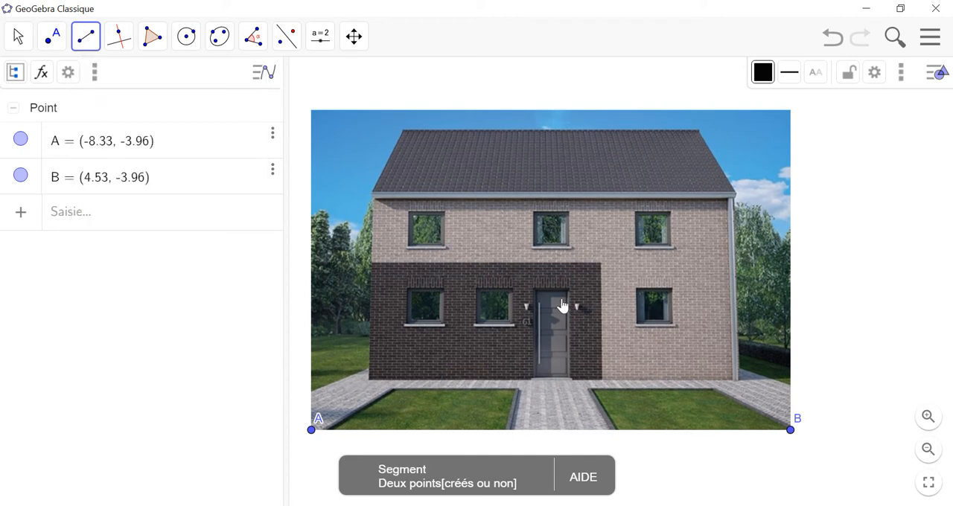
click(570, 376)
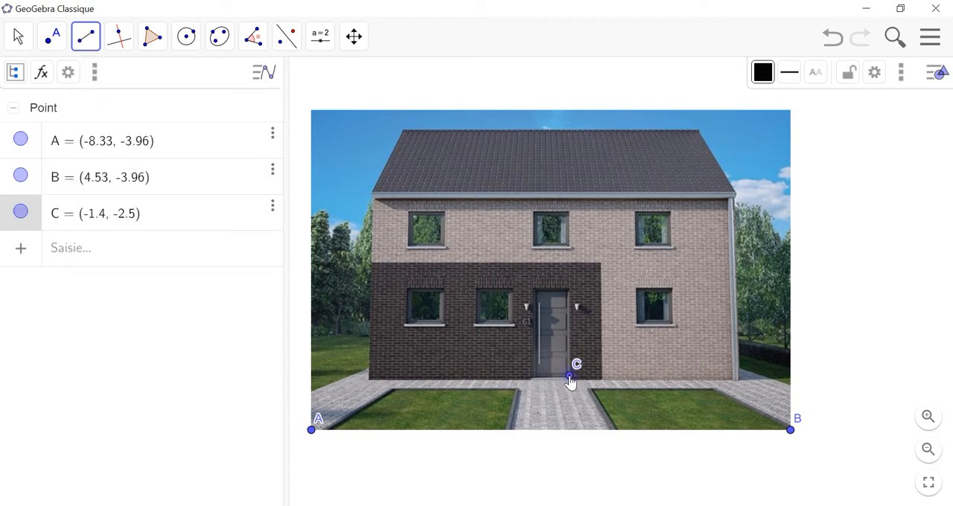
click(570, 292)
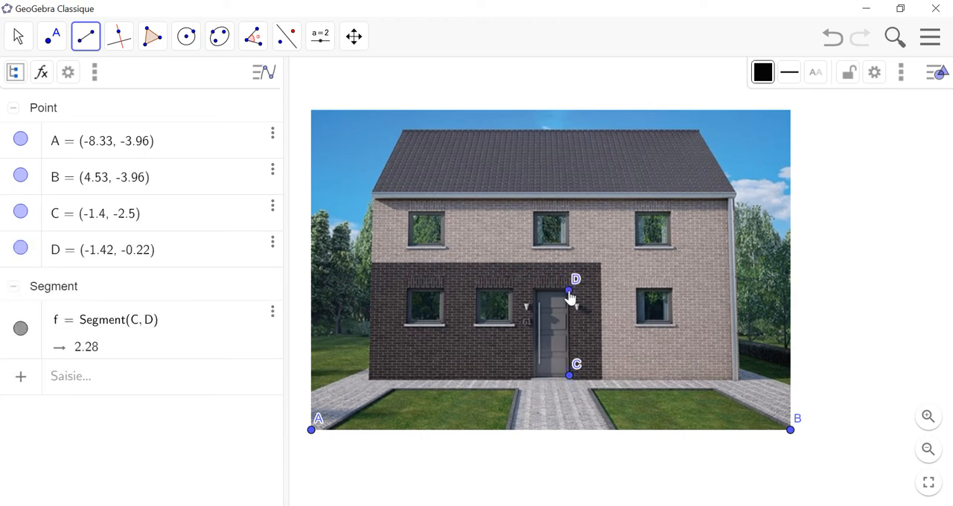
Step: Add the text "2 m" and place it beside the segment on the door
click(311, 40)
click(329, 113)
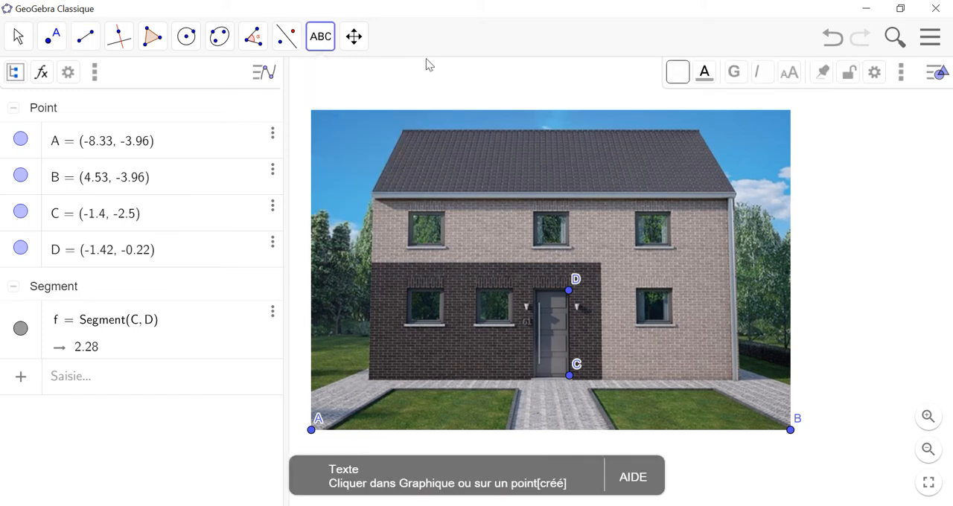
click(425, 79)
text(2 m)
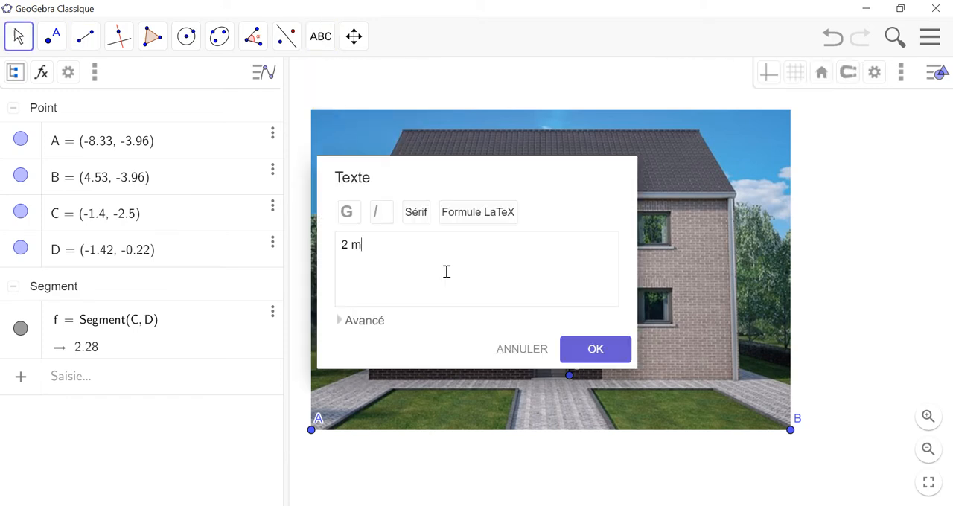
click(596, 356)
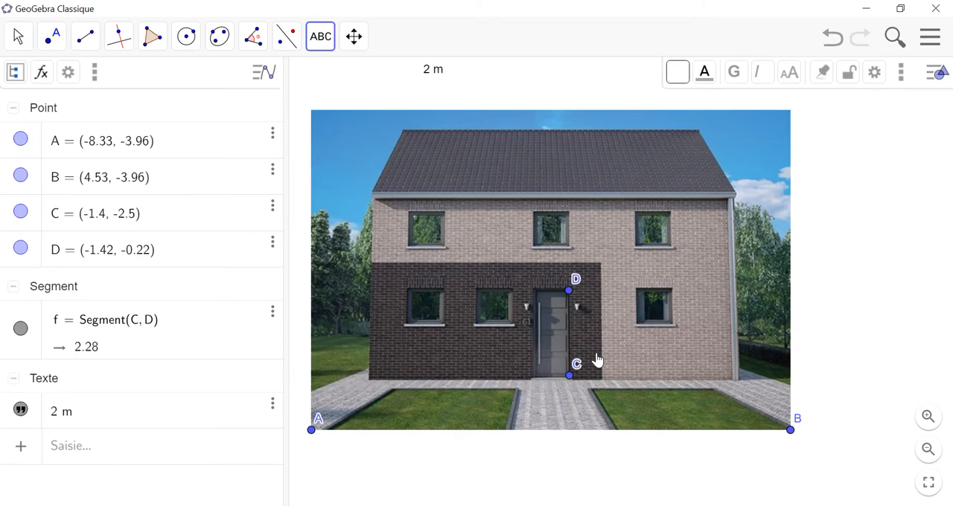
drag(436, 70, 590, 332)
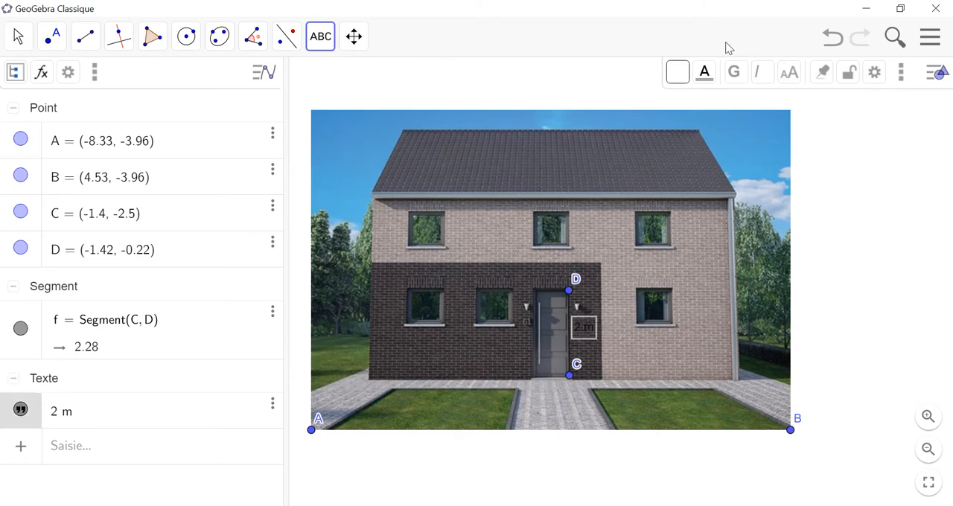
Step: Color the "2 m" text gold (Or 255, 215, 0)
click(706, 74)
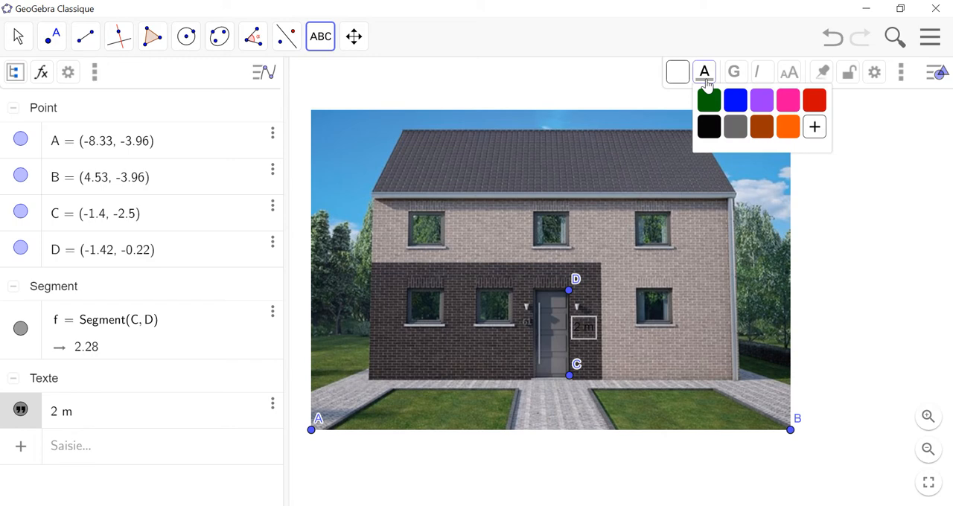
click(816, 129)
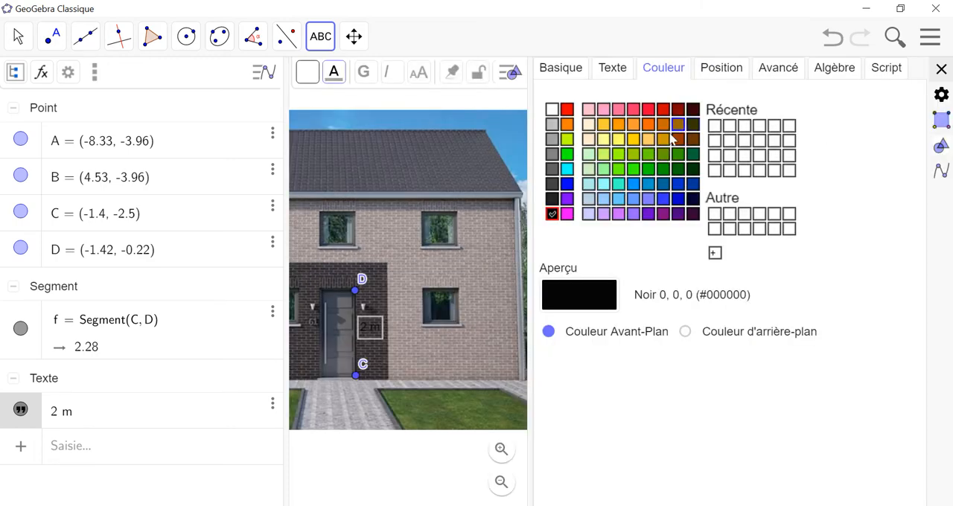
click(634, 140)
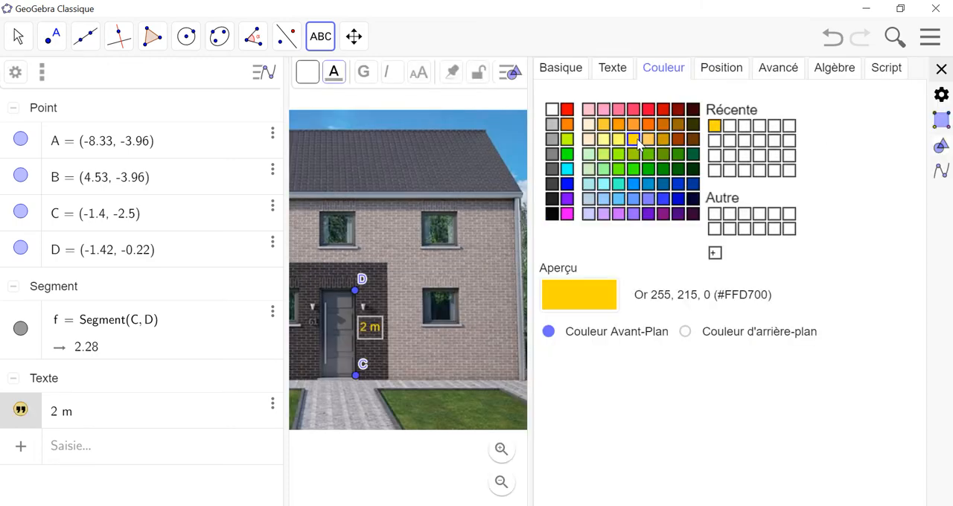
Step: Narrow the properties area, color the door-height segment the same gold (Or 255, 215, 0), and close the properties
click(860, 39)
drag(530, 240, 774, 261)
click(138, 327)
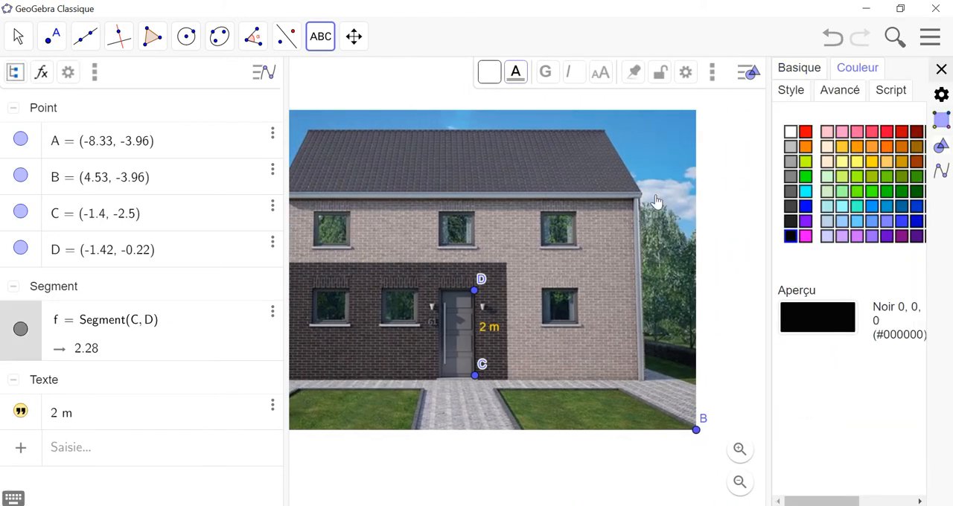
click(872, 163)
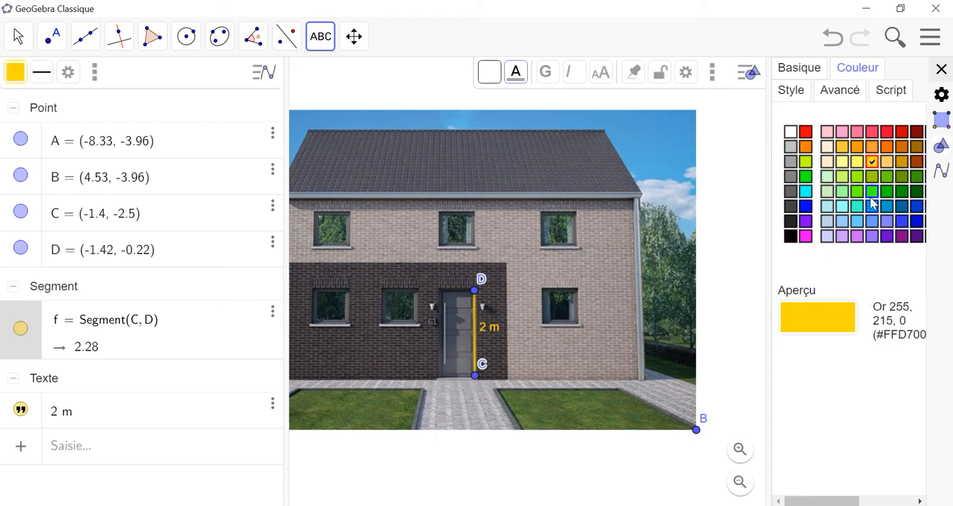
click(942, 68)
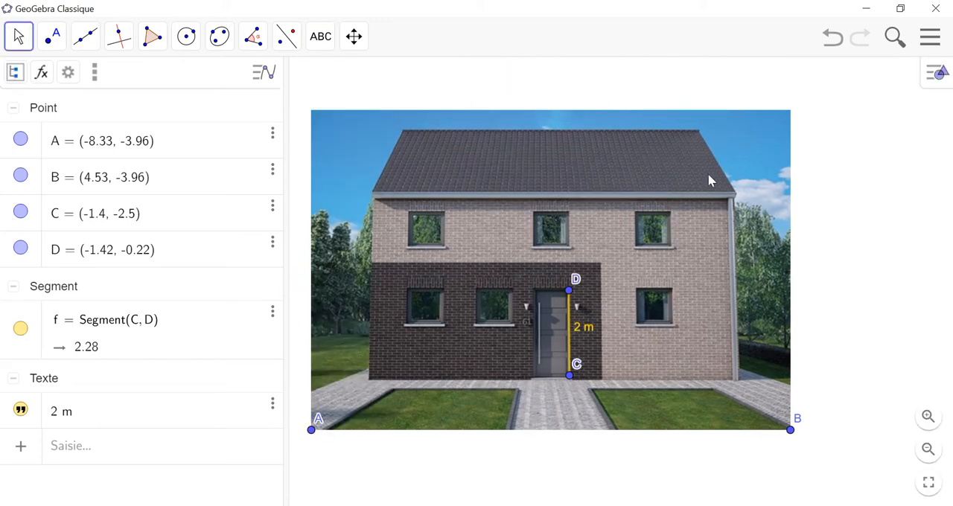
Step: Draw a segment about 9.9 units long along the house's base, from the facade's left corner to its right corner
click(86, 36)
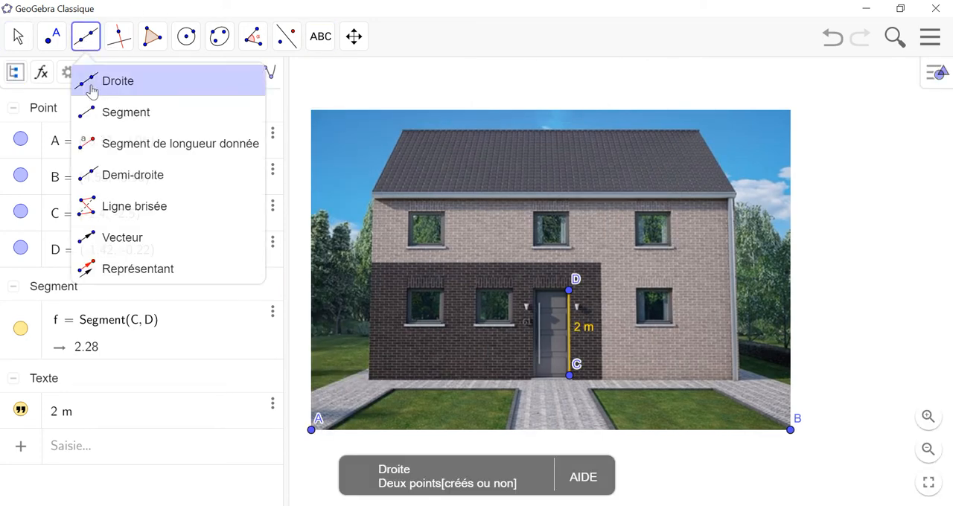
click(94, 109)
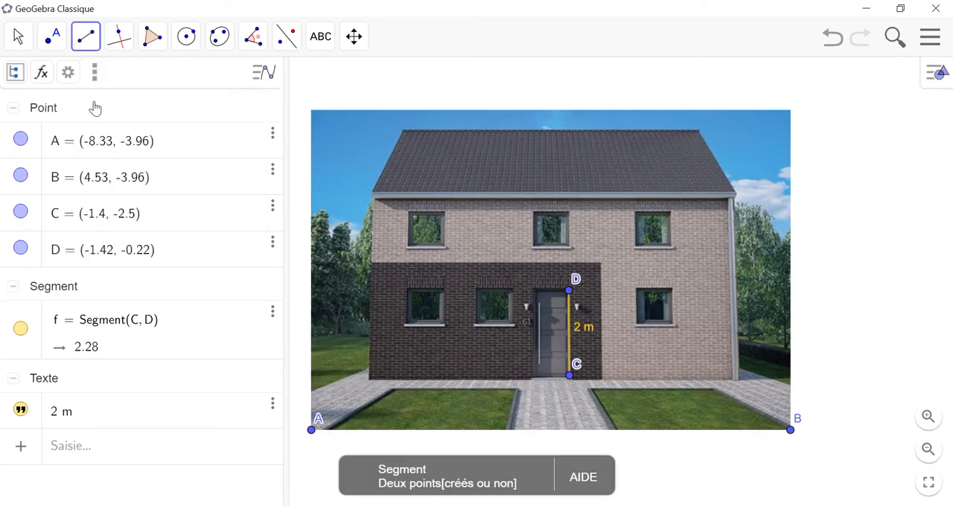
click(369, 380)
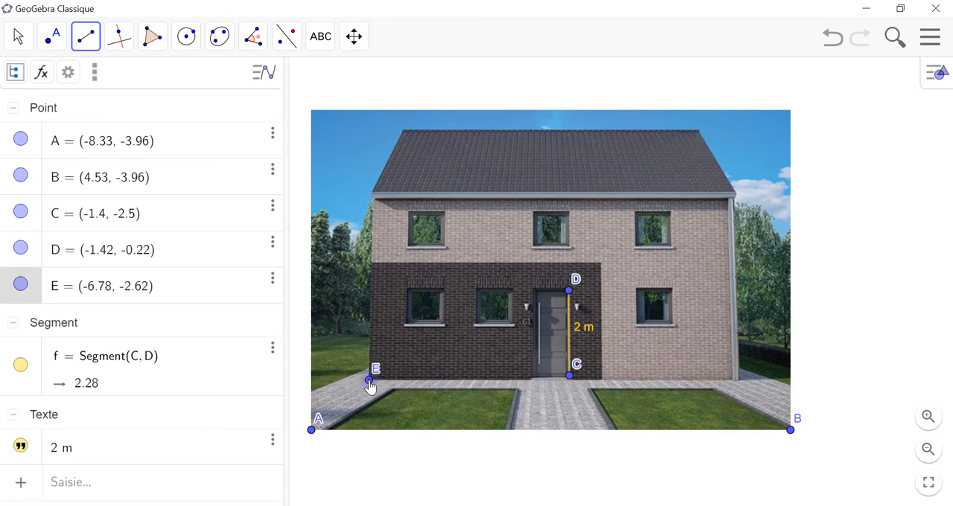
click(738, 381)
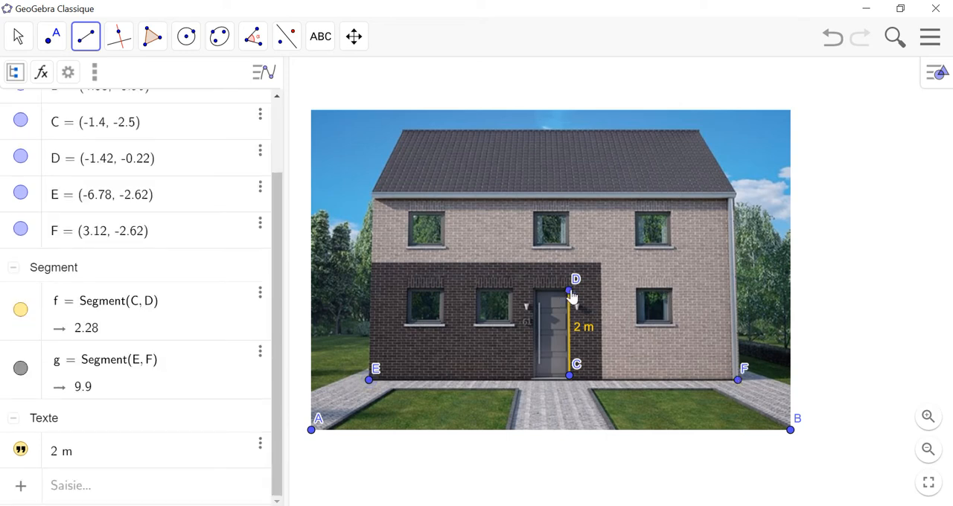
Step: Rename the base segment's left endpoint as A
click(17, 36)
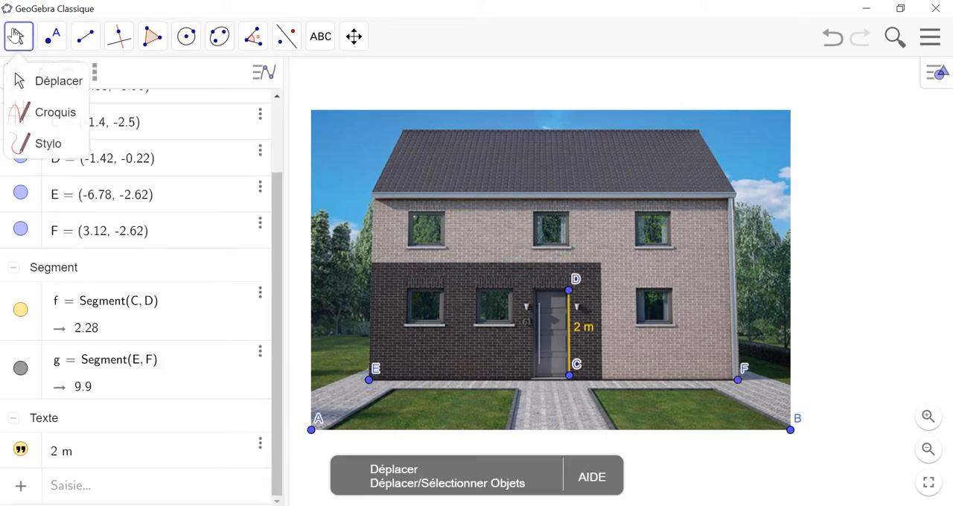
click(19, 81)
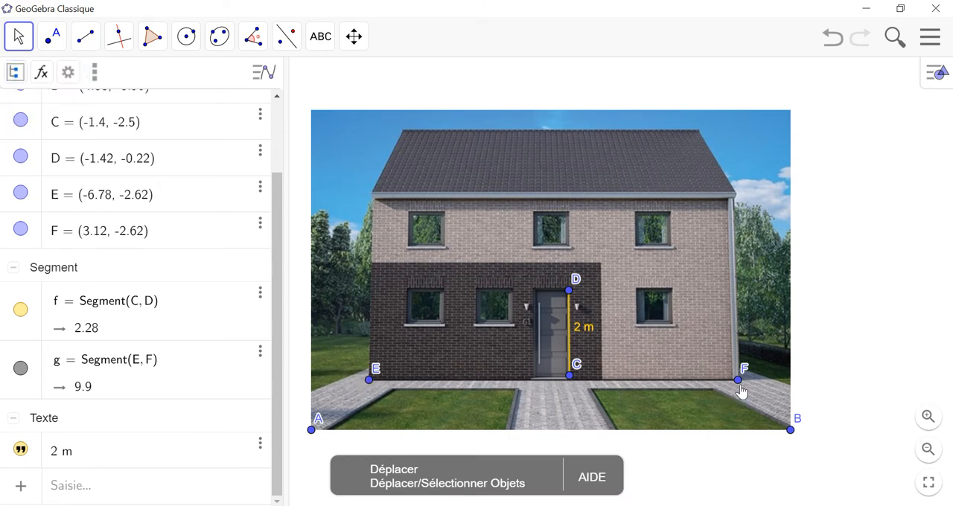
right_click(371, 382)
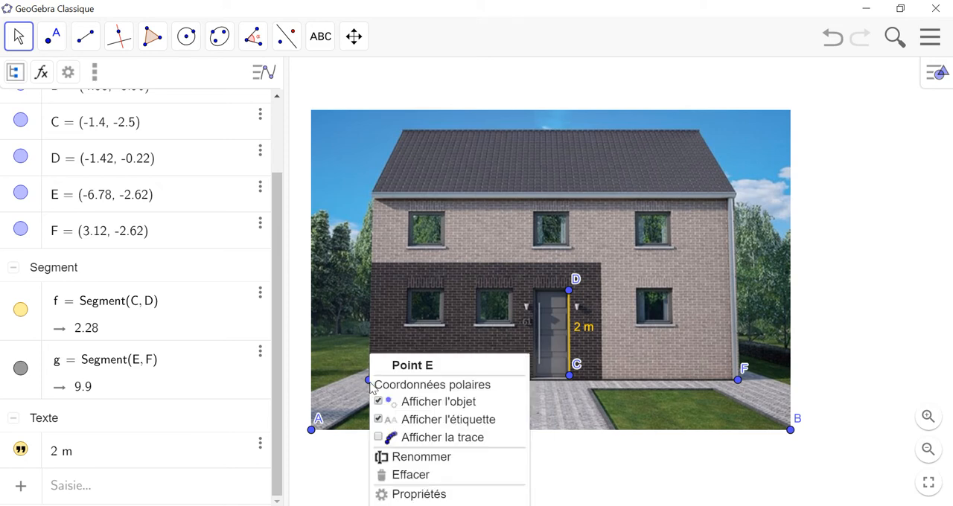
click(406, 455)
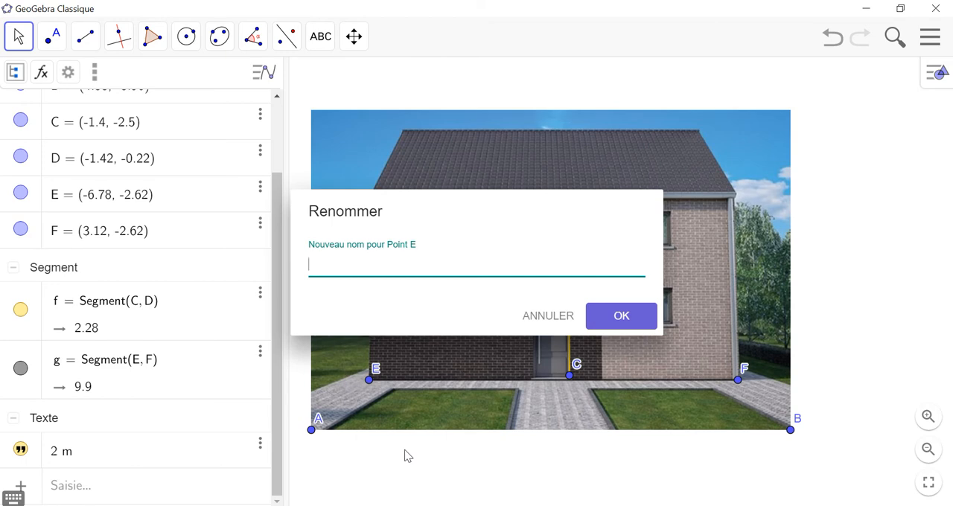
text(A)
click(622, 316)
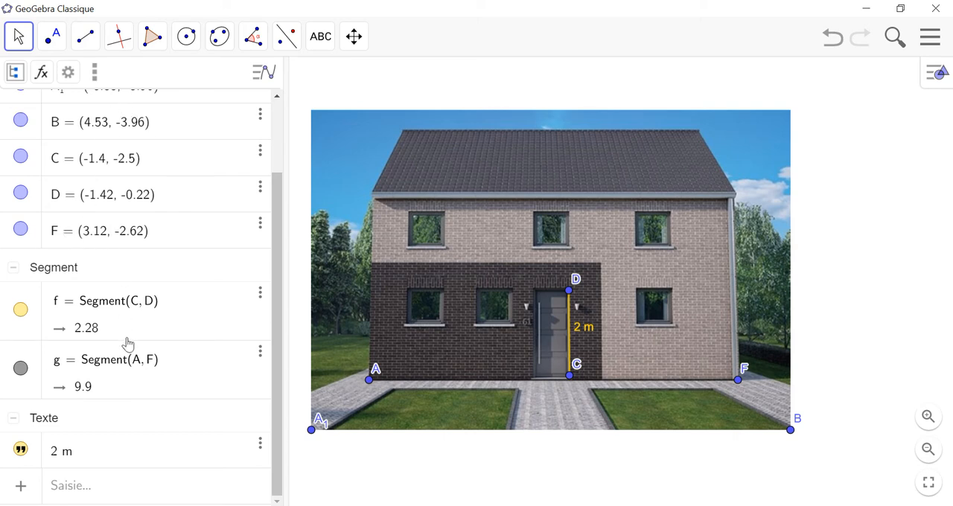
Step: Rename the base segment's right endpoint as B in its properties, and close them
click(260, 226)
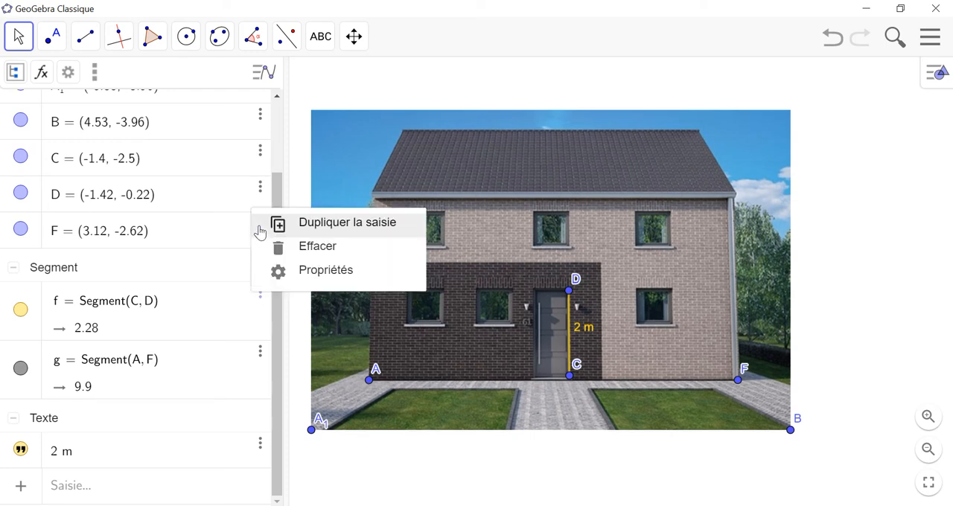
click(311, 273)
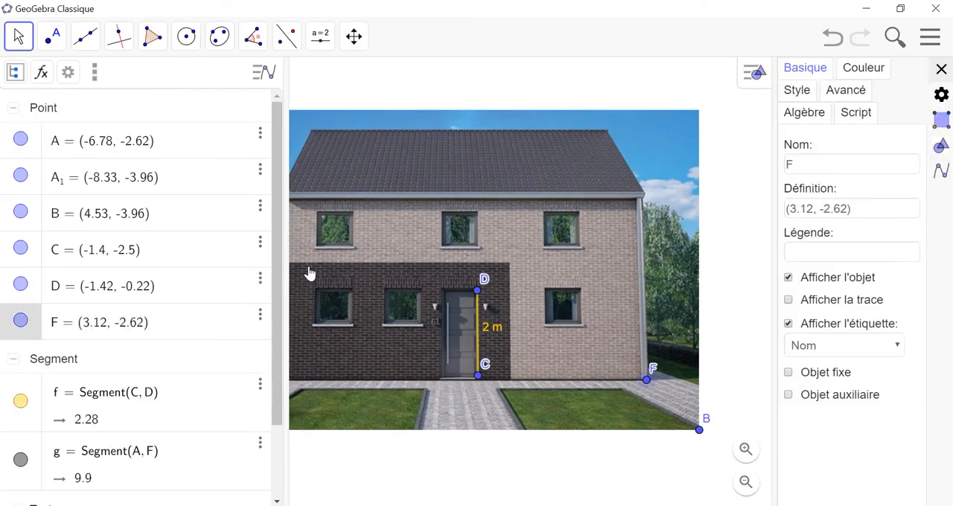
click(806, 173)
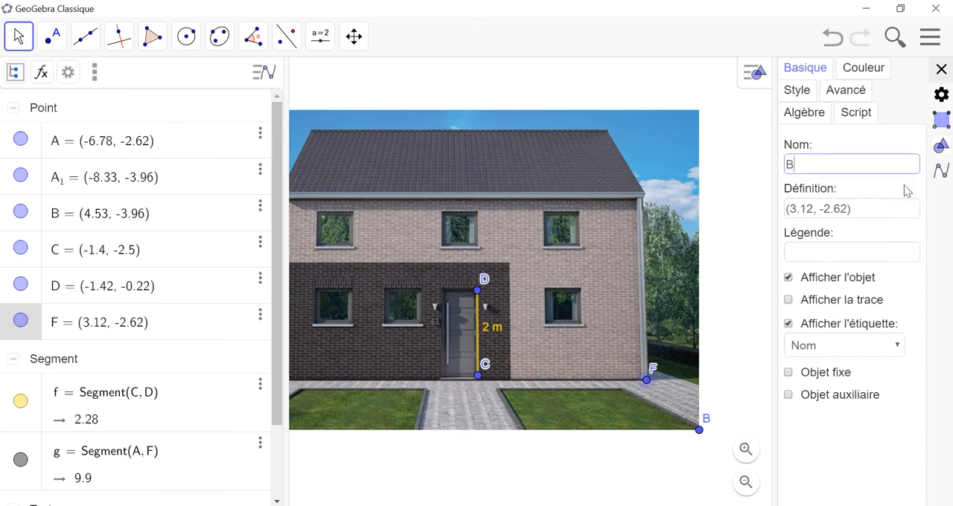
click(940, 71)
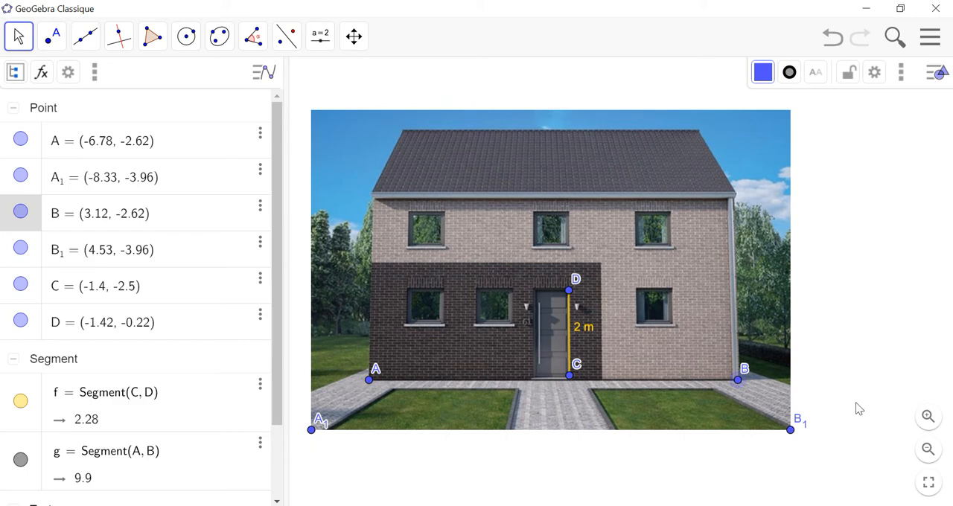
Step: Color base segment AB gold (Or 255, 215, 0) and close the properties
click(17, 36)
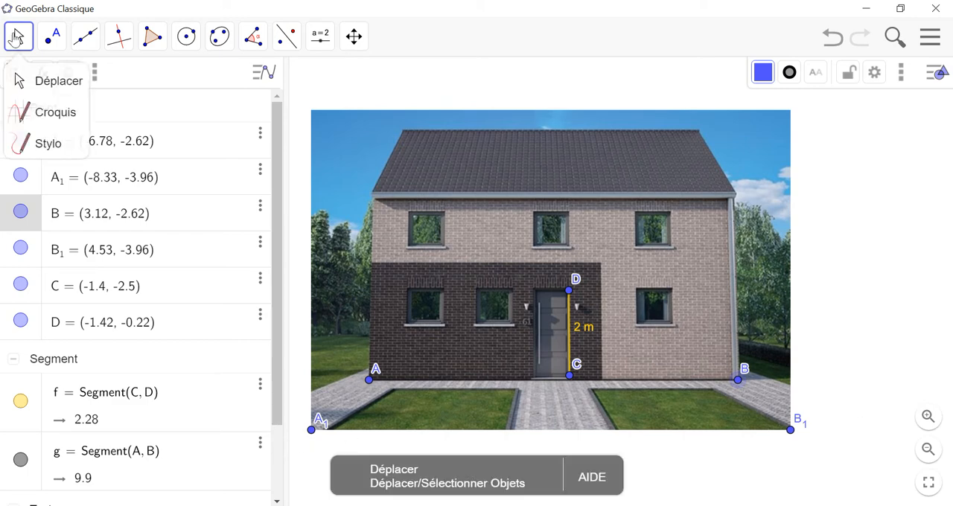
click(49, 81)
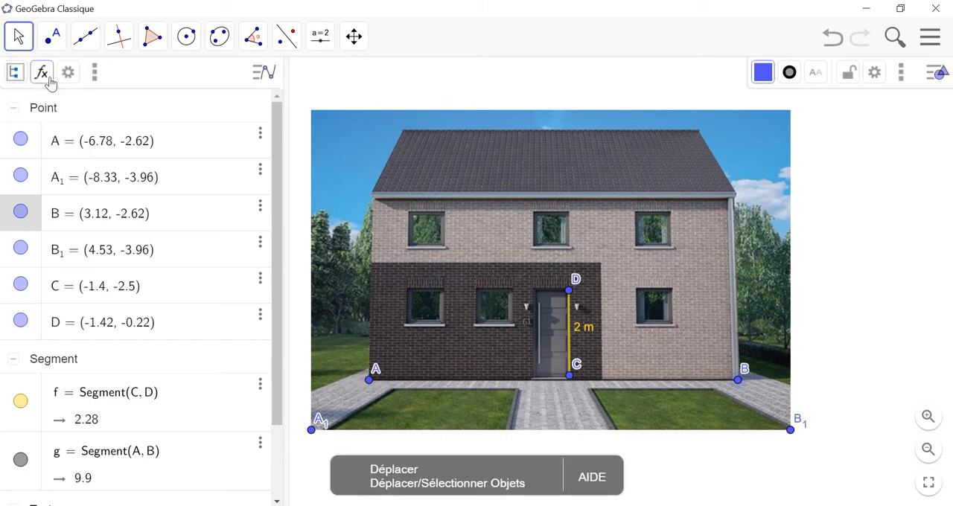
click(136, 467)
click(763, 72)
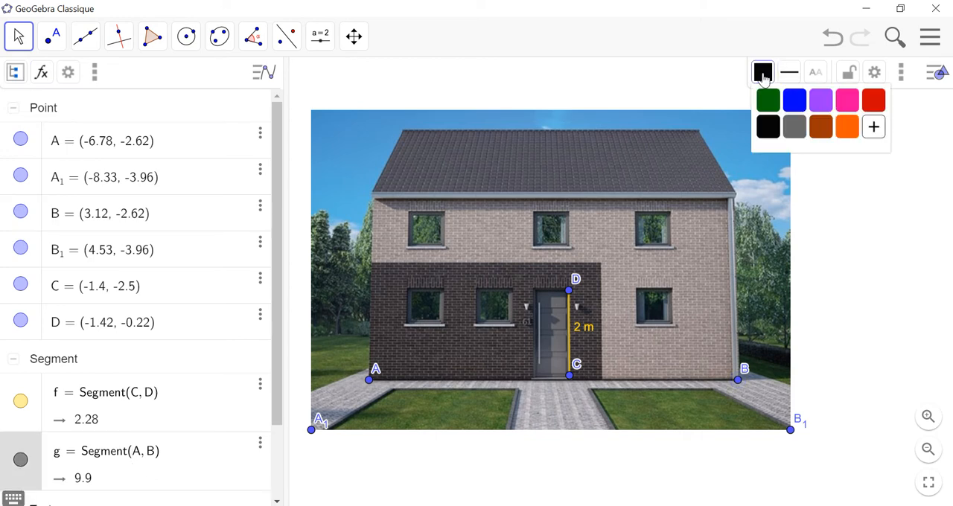
click(874, 131)
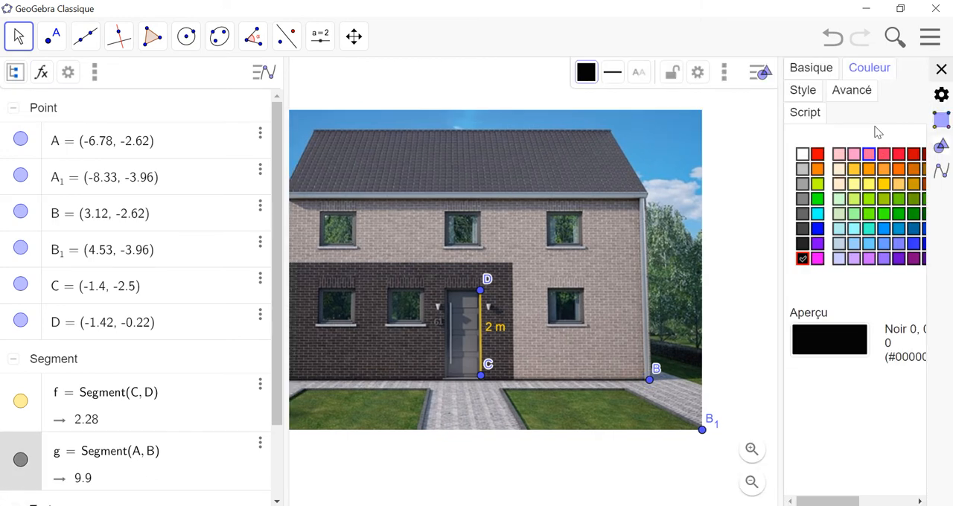
click(884, 186)
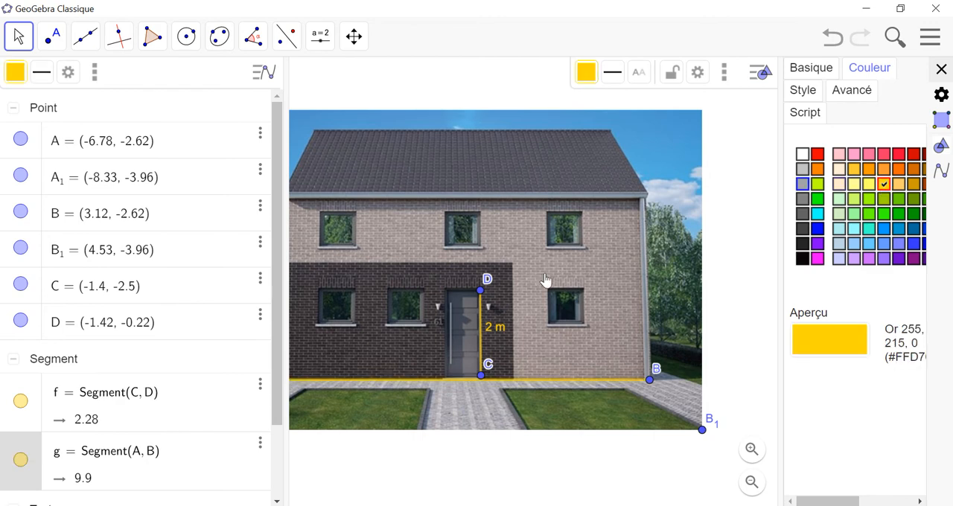
click(940, 69)
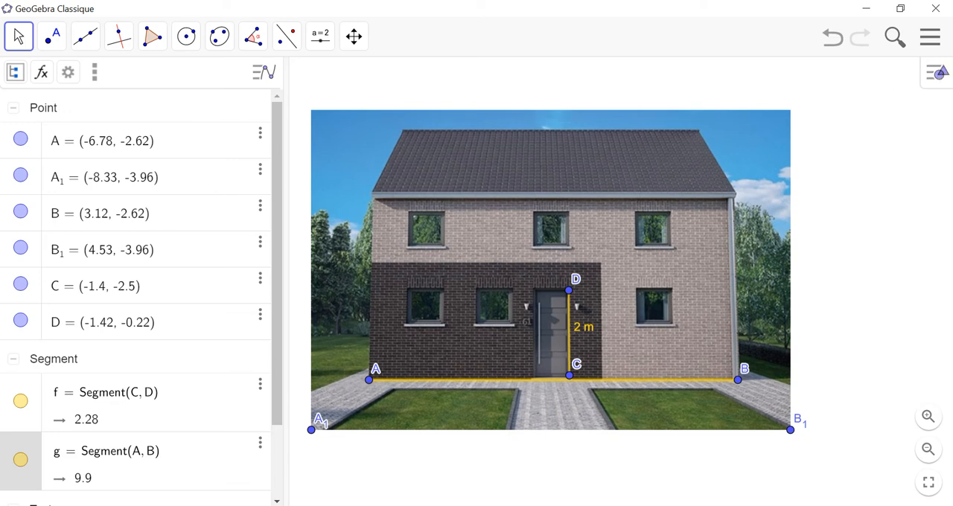
Step: Draw a circle centered at A with the Compass tool, using door height CD as the radius
click(186, 45)
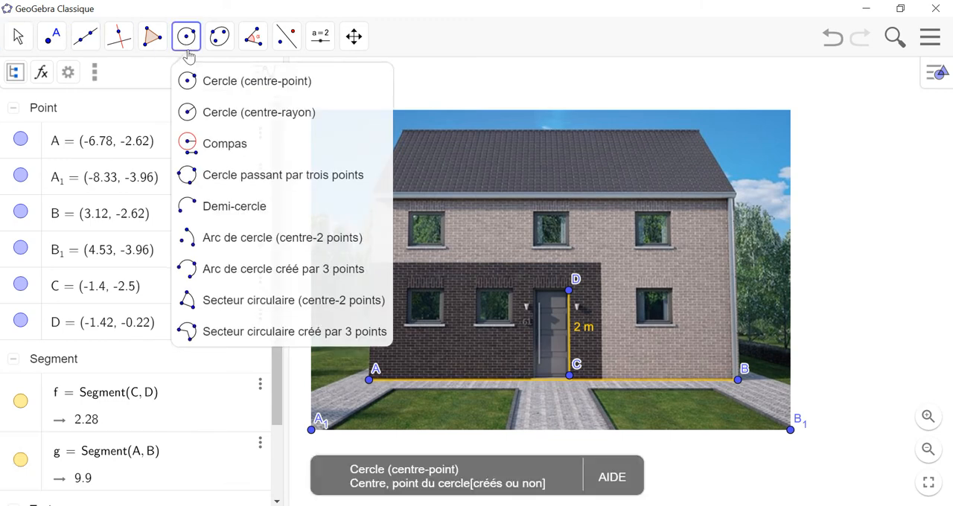
click(211, 144)
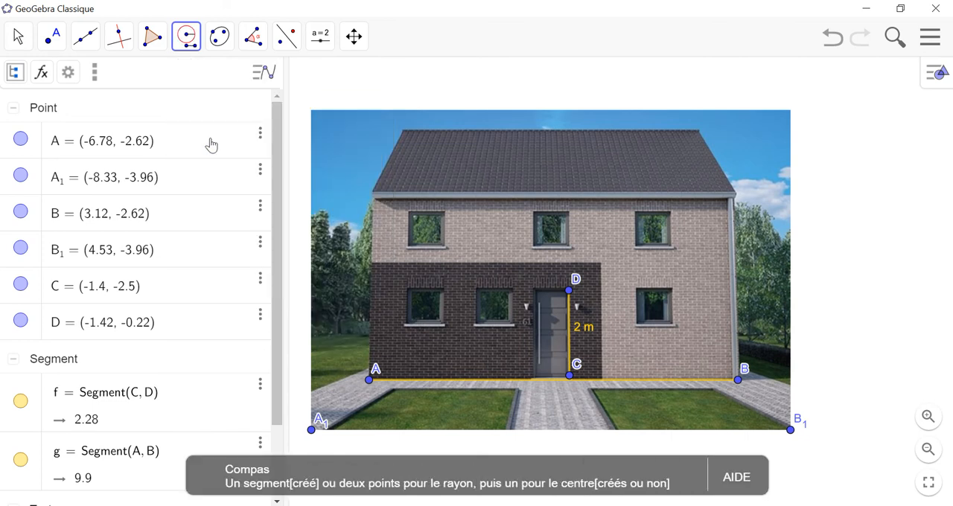
click(571, 378)
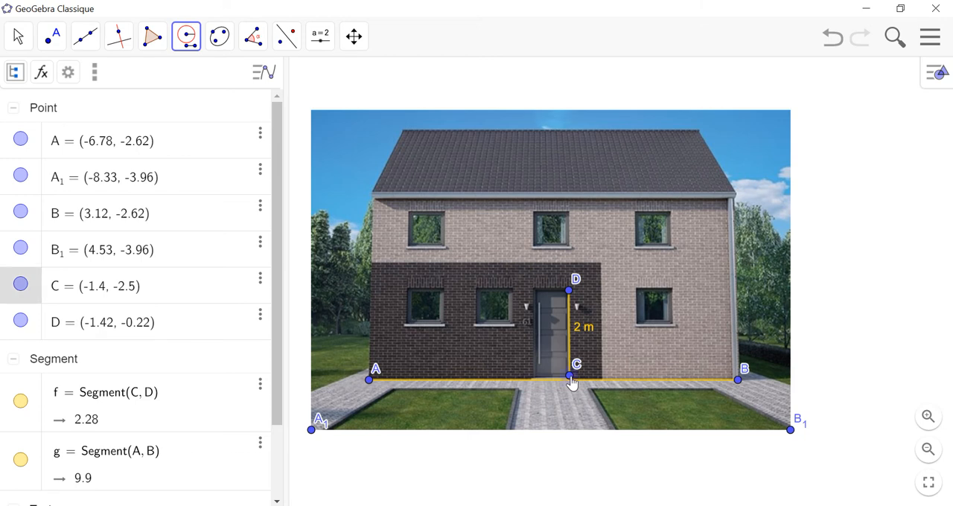
click(571, 291)
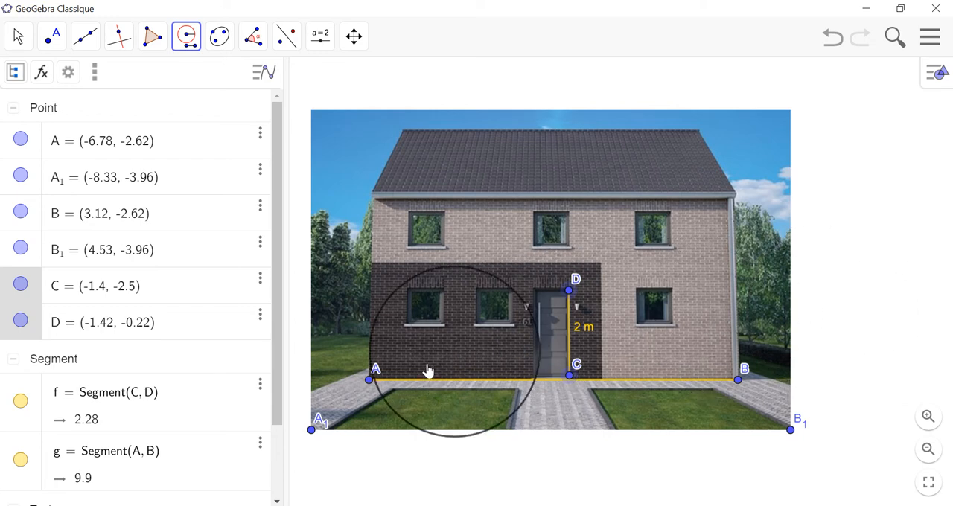
click(368, 381)
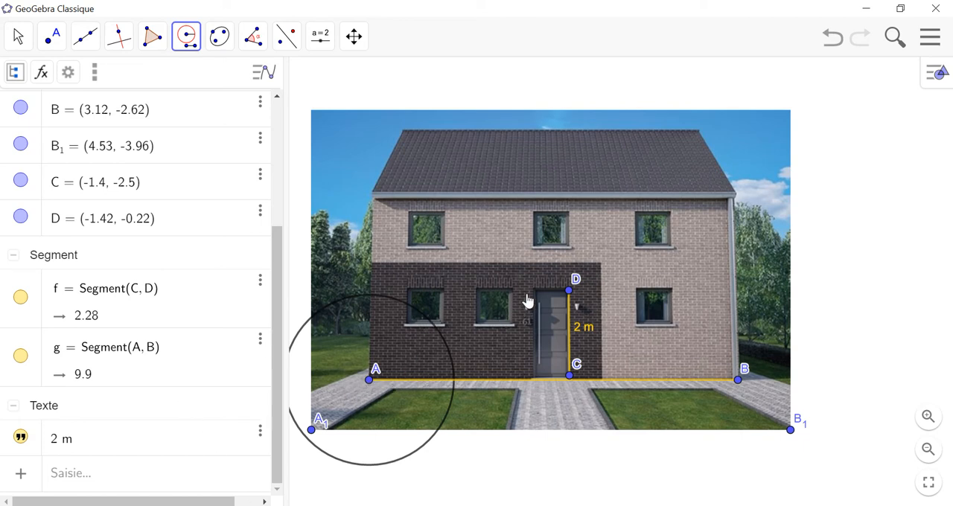
Step: Create the intersection point of the circle around A and base segment AB
click(53, 36)
click(82, 145)
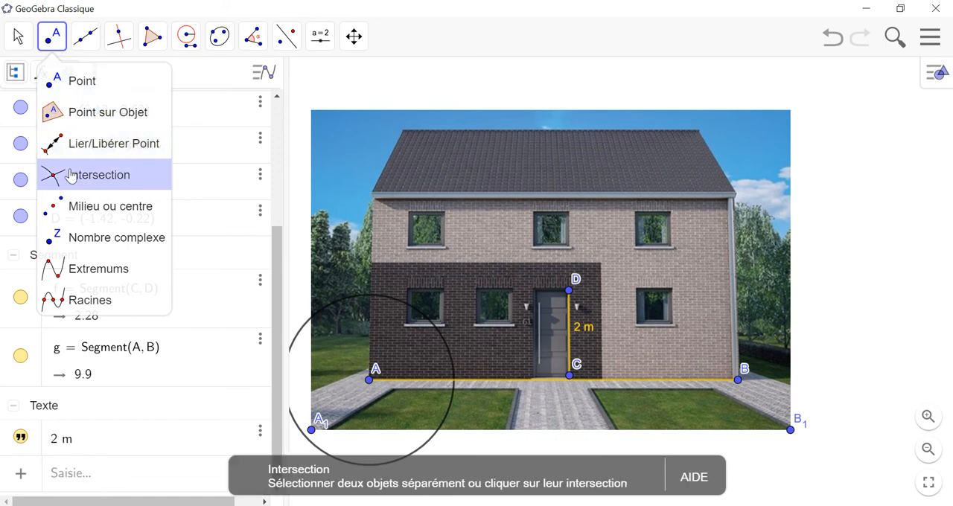
click(82, 175)
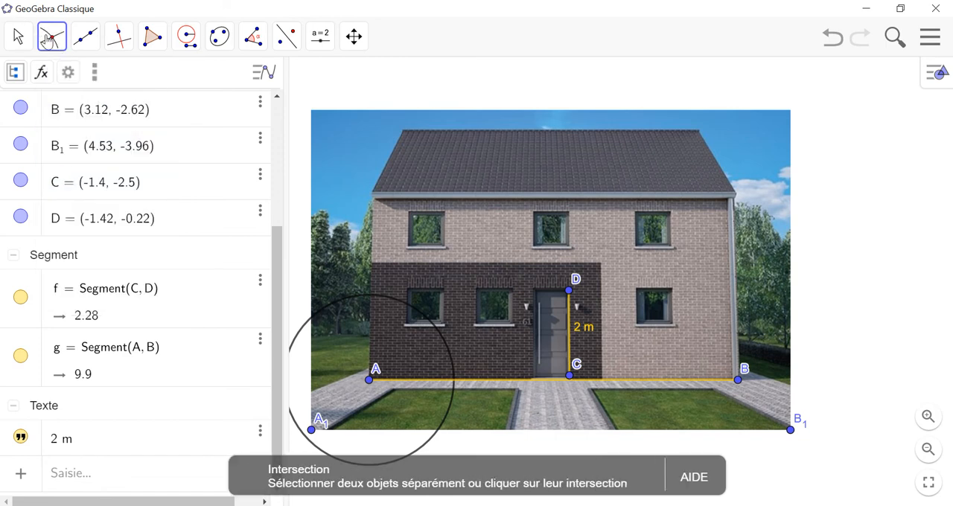
click(456, 386)
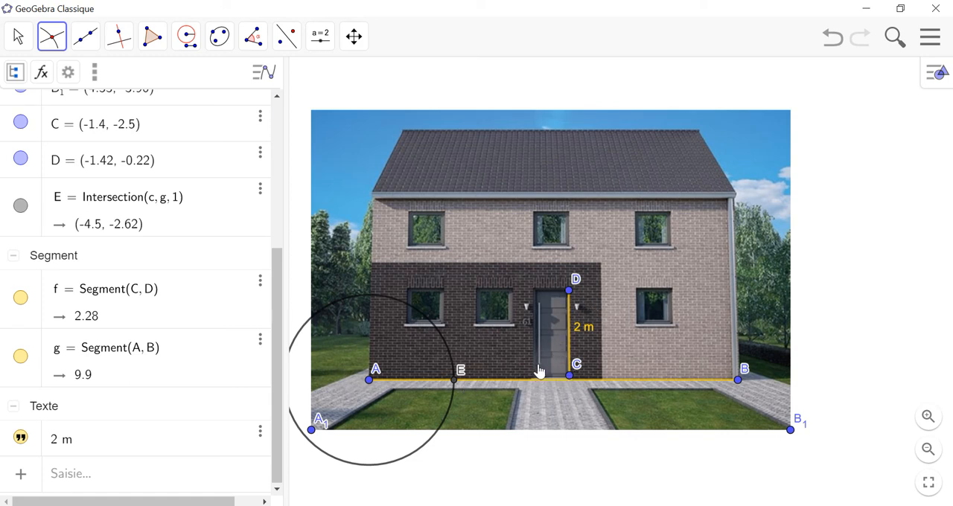
Step: Draw a second Compass circle with radius CD, centered at intersection point E
click(186, 41)
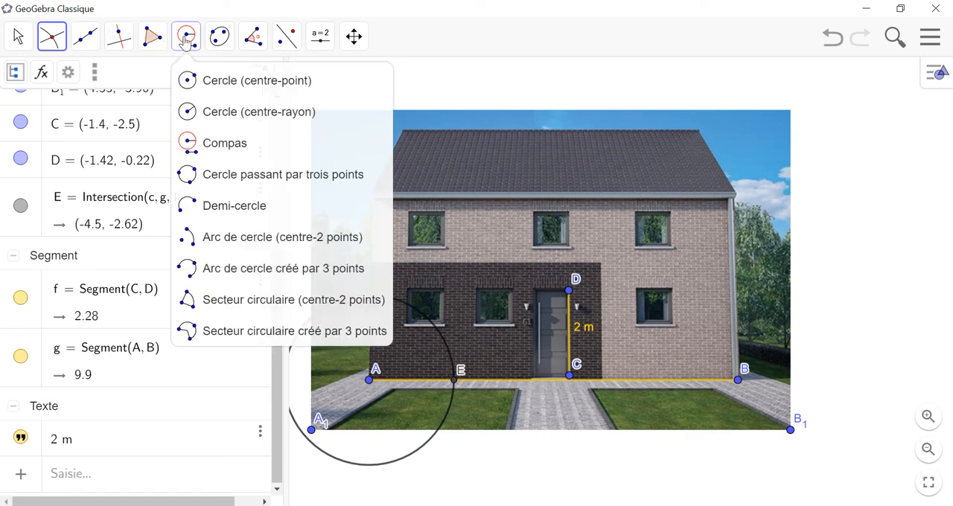
click(212, 147)
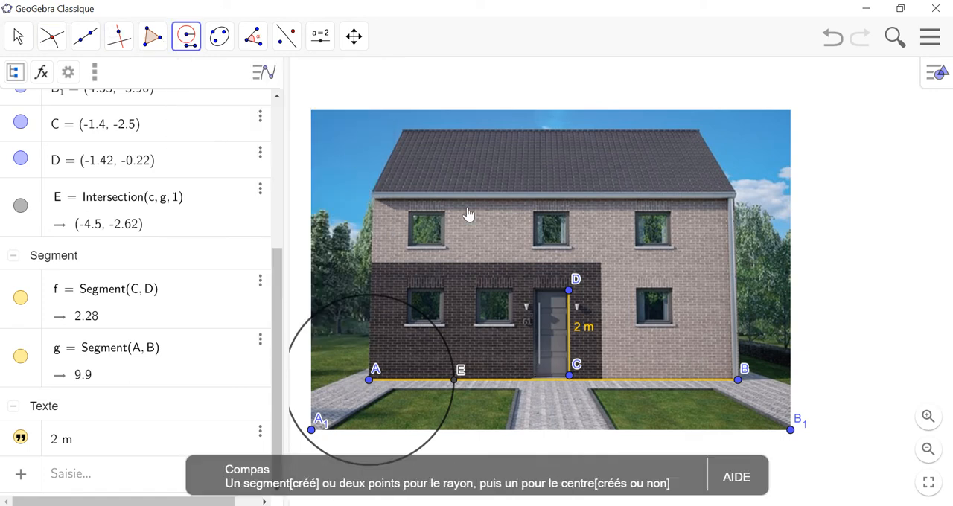
click(570, 376)
click(569, 290)
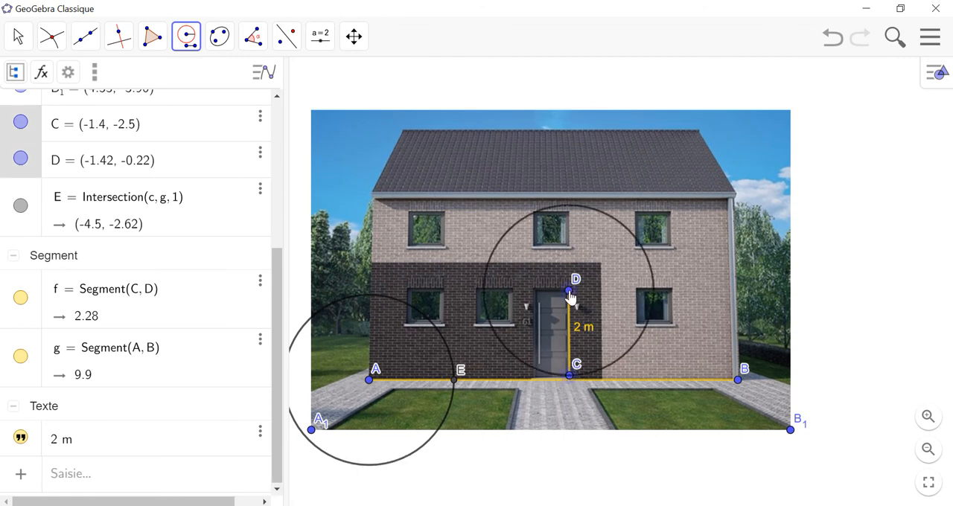
click(455, 382)
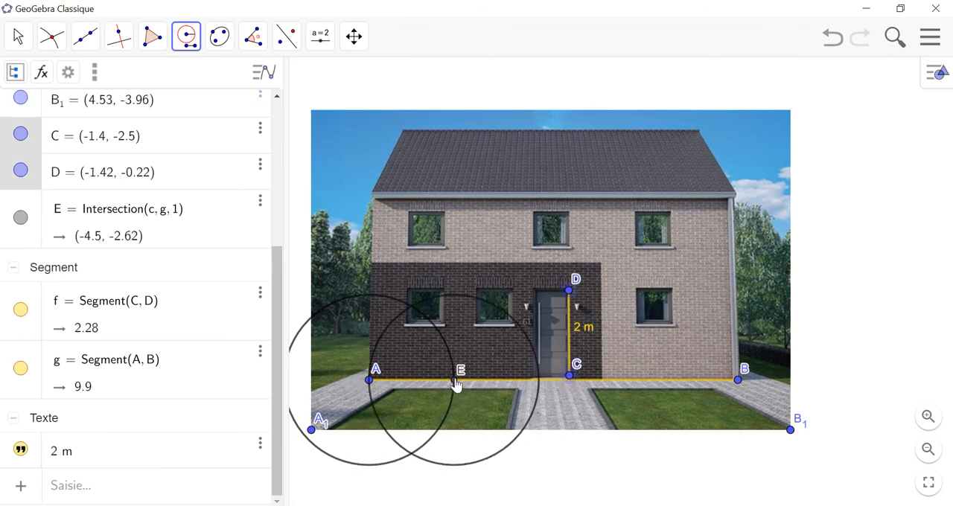
Step: Create the intersection point of the circle around E and segment AB, on the side toward B
click(47, 31)
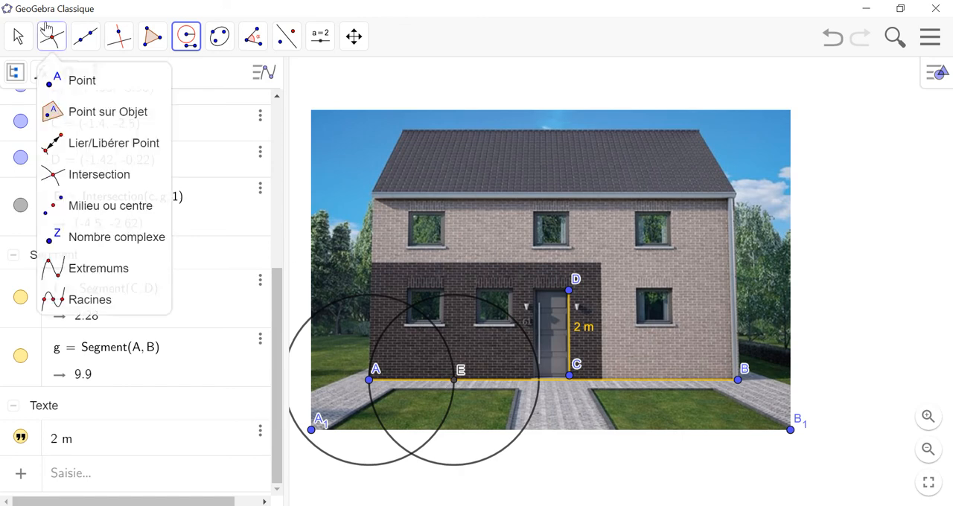
click(47, 35)
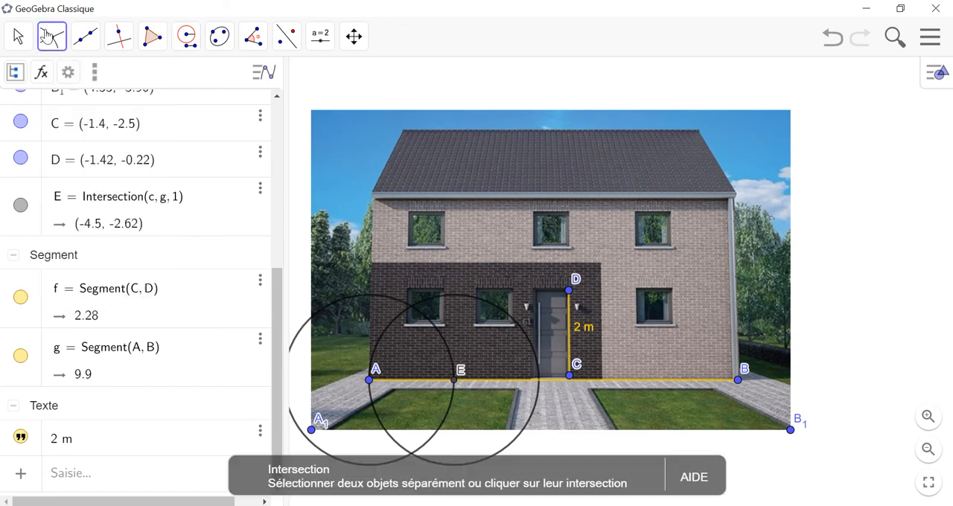
click(540, 381)
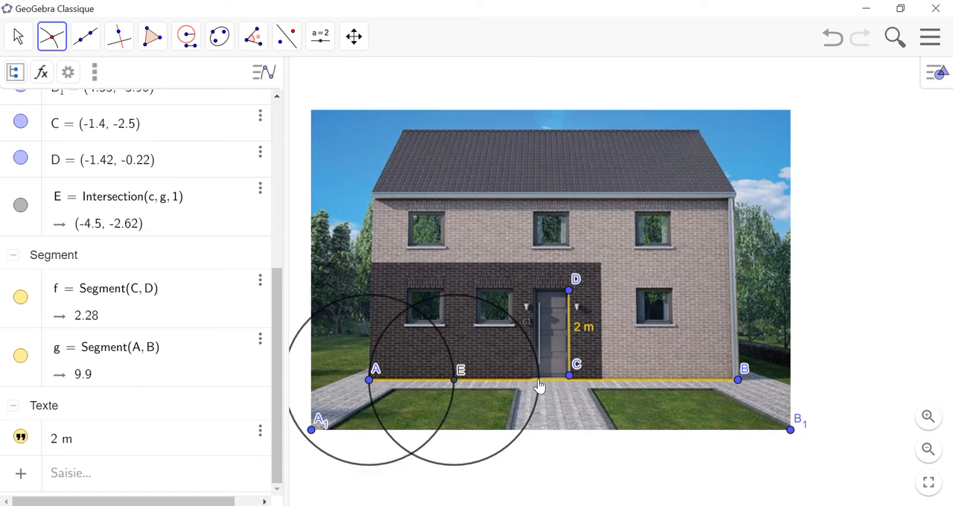
Step: Draw a Compass circle with radius CD centered at F, and create its intersection point with segment AB on the side toward B
click(186, 37)
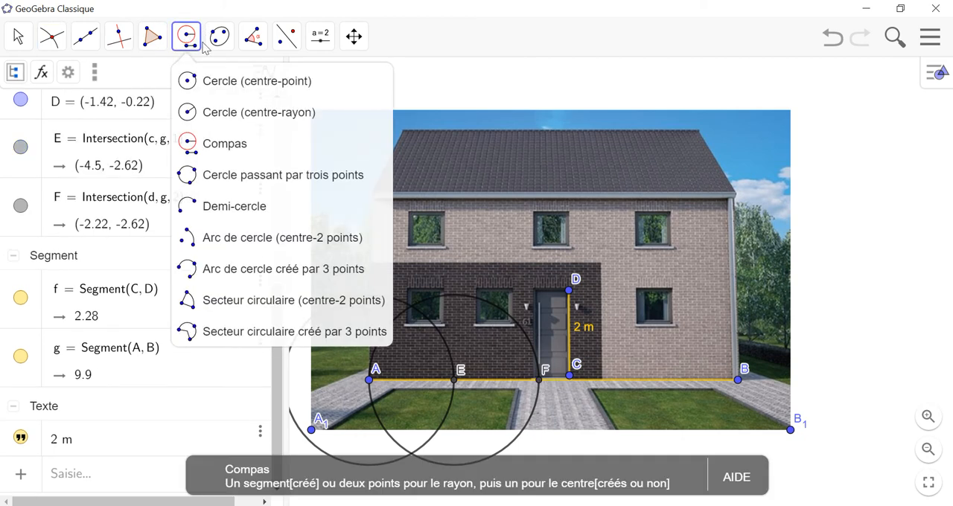
click(283, 175)
click(570, 378)
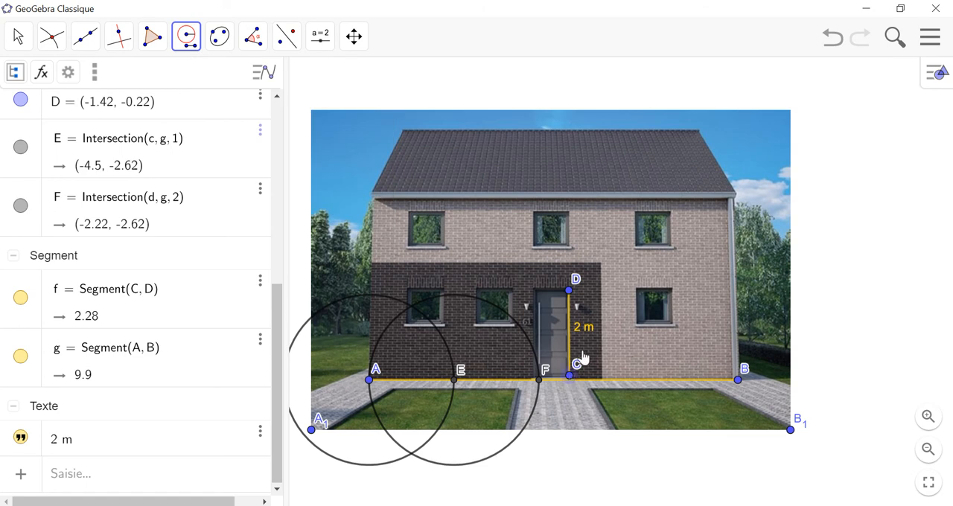
click(571, 296)
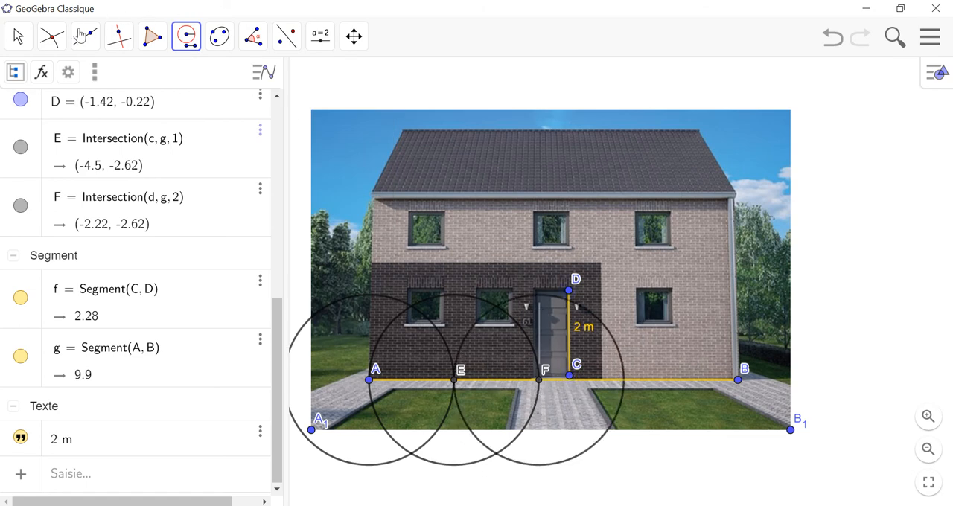
click(52, 36)
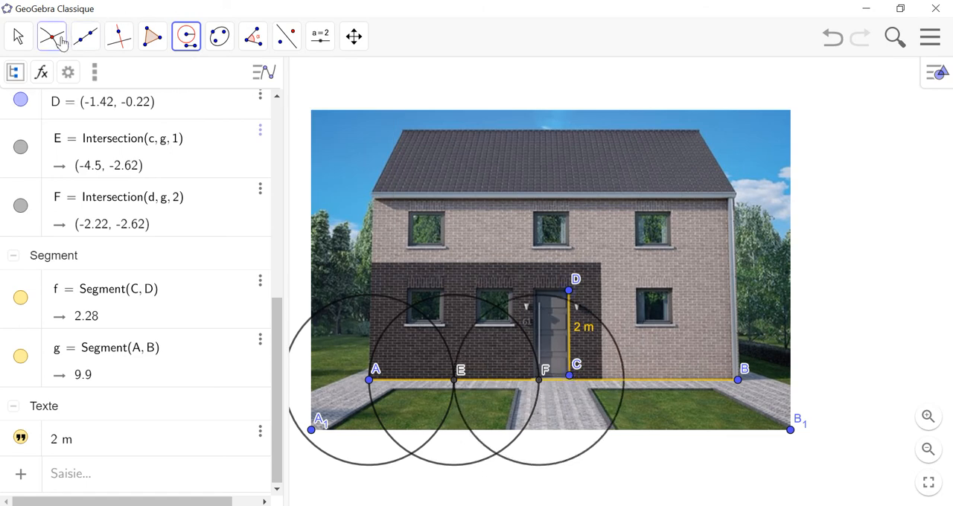
click(625, 384)
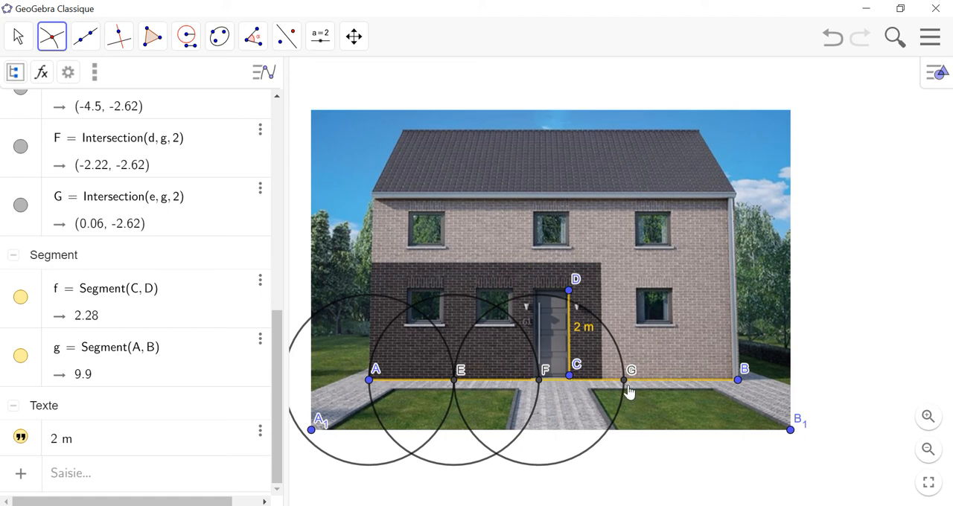
Step: Draw a Compass circle with radius CD centered at G, and create its intersection point with segment AB nearest B
click(188, 37)
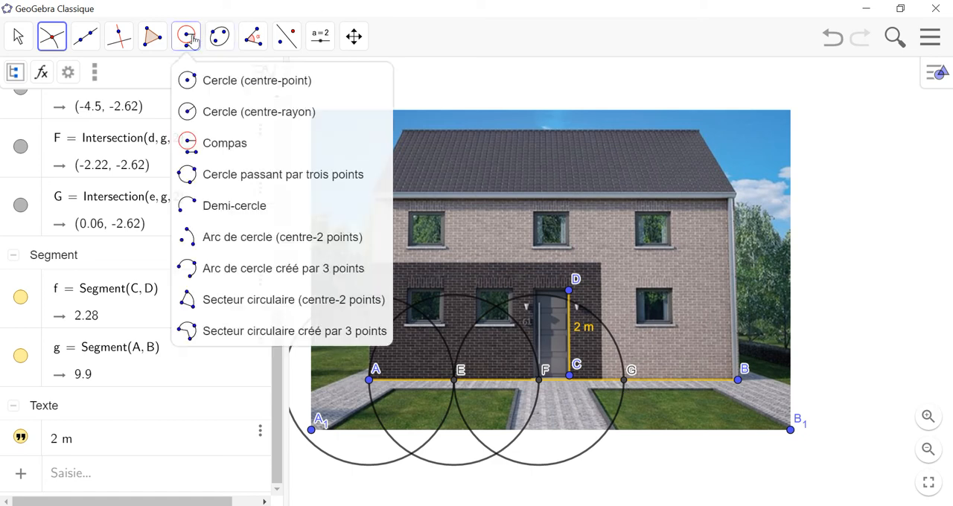
click(211, 144)
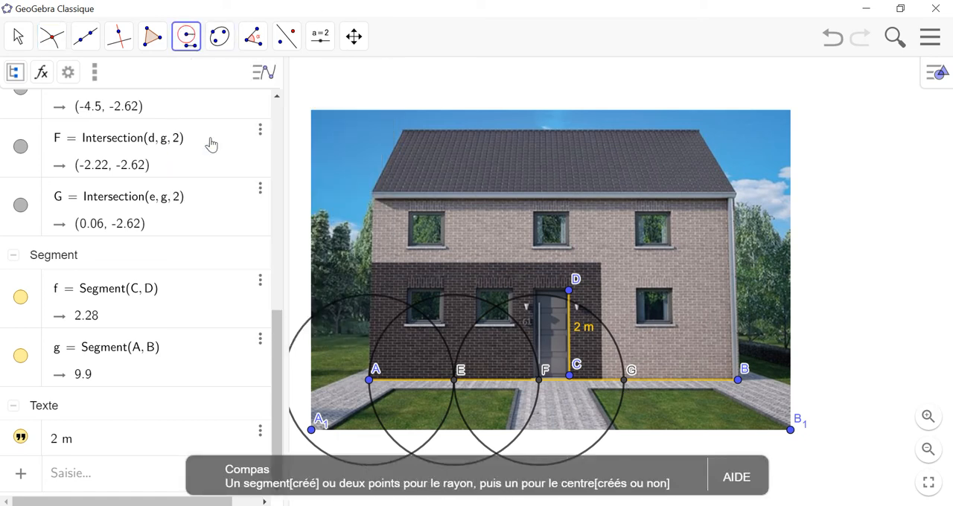
click(569, 376)
click(569, 290)
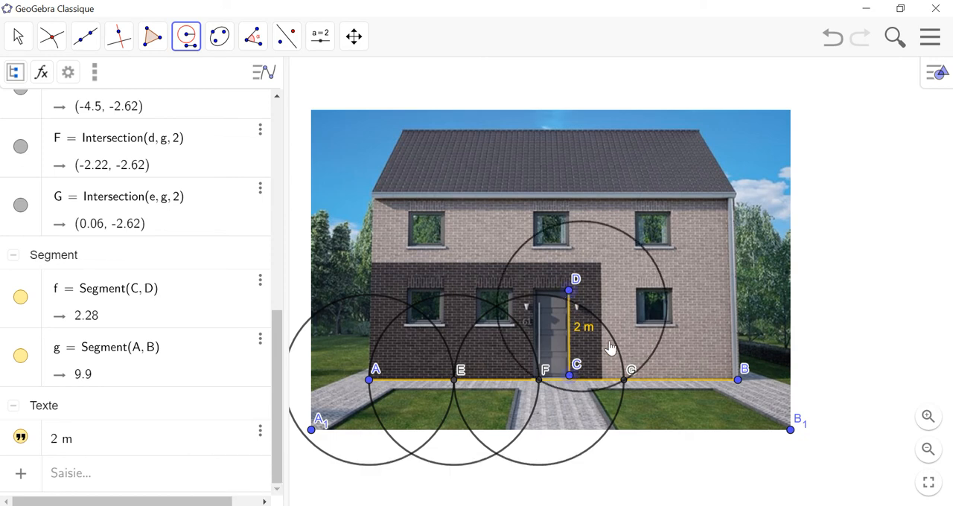
click(624, 380)
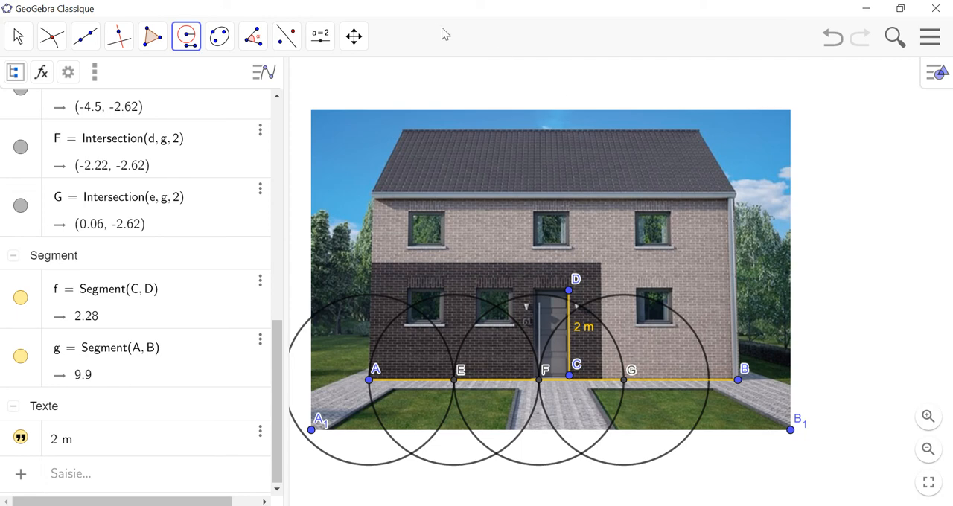
click(59, 31)
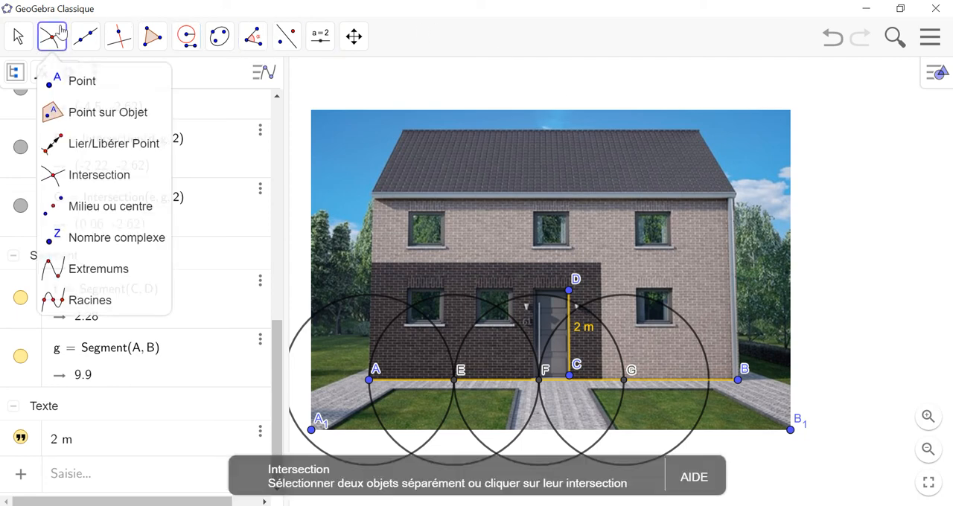
click(65, 179)
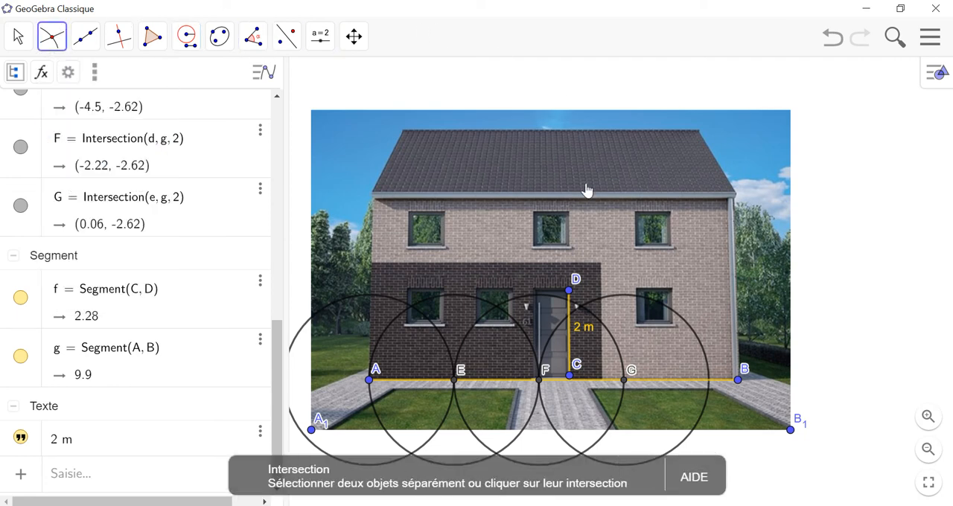
click(708, 381)
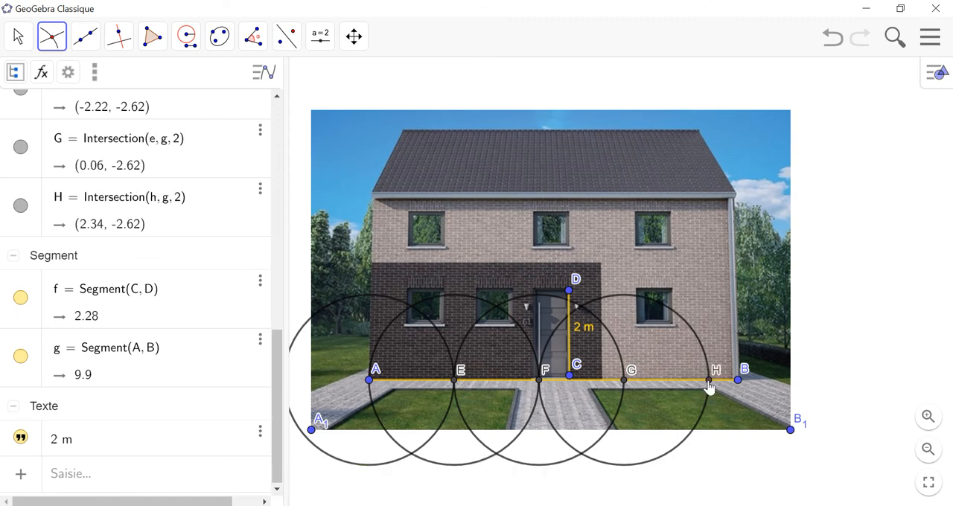
Step: Draw a fifth Compass circle with door height CD as the radius, centered at intersection point H
click(188, 34)
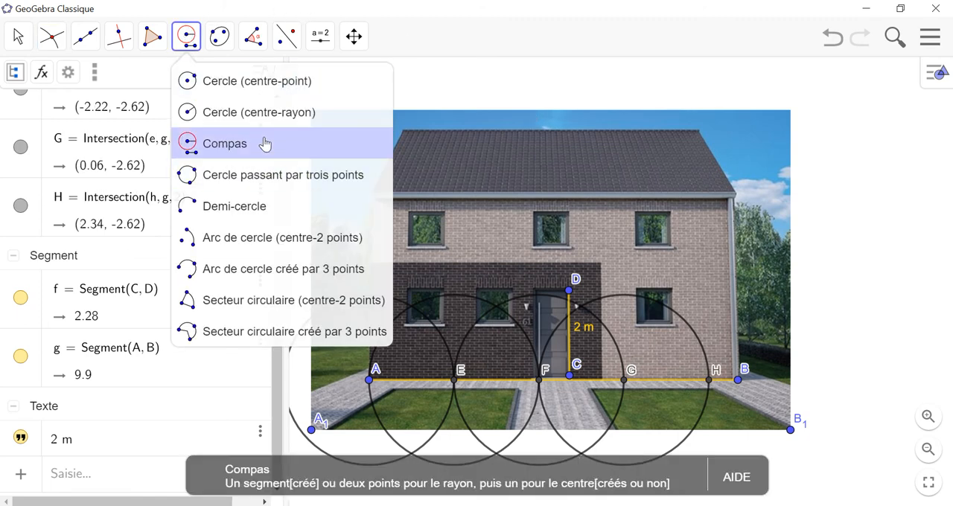
click(193, 143)
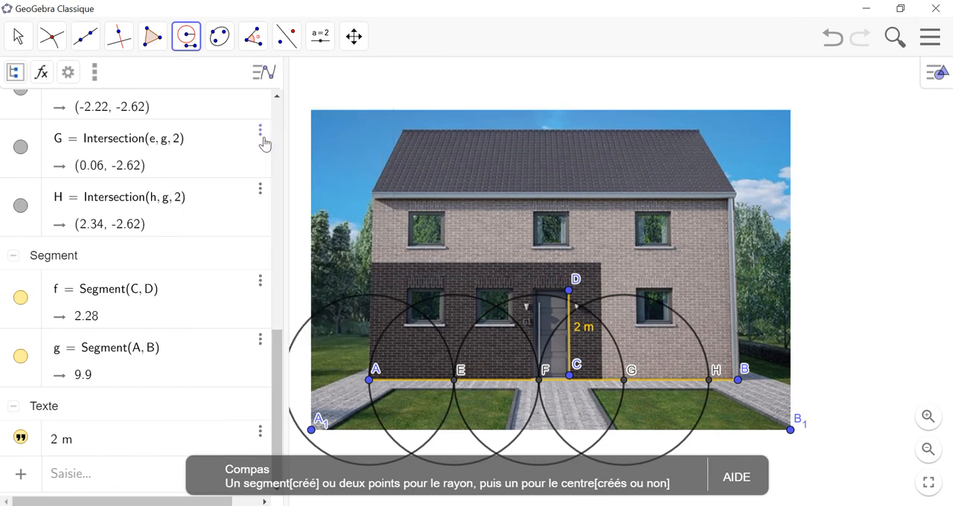
click(570, 374)
click(570, 291)
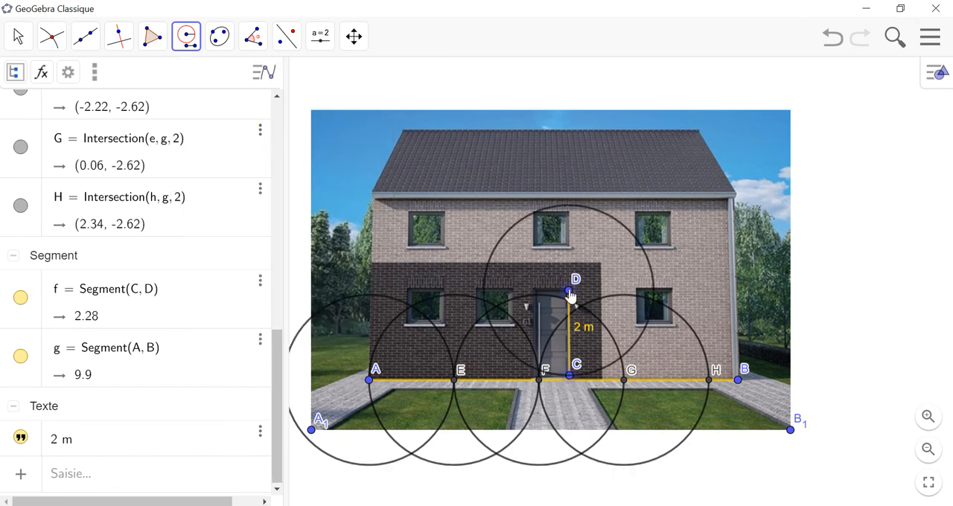
click(709, 380)
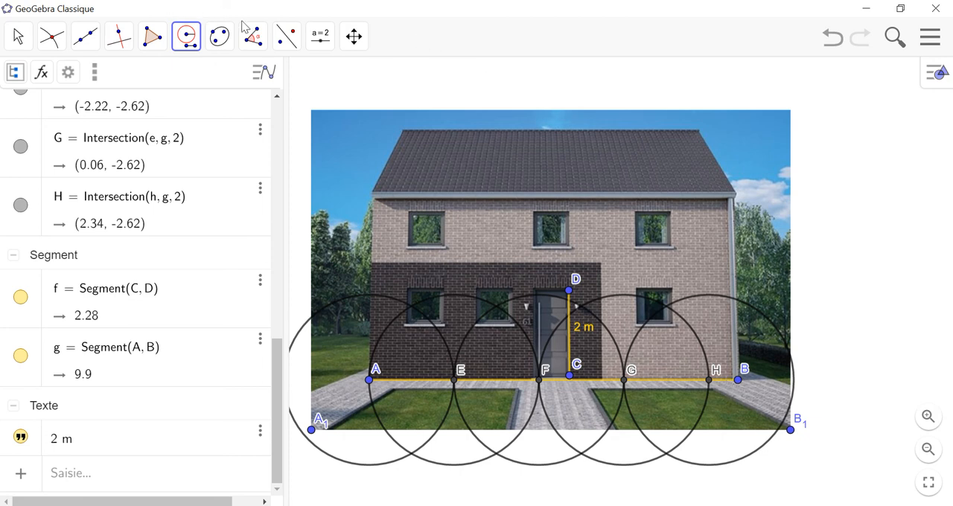
Step: Start a text above the facade image reading "La largeur de la maison est comprise entre 8 m et 9 m"
click(320, 39)
click(328, 112)
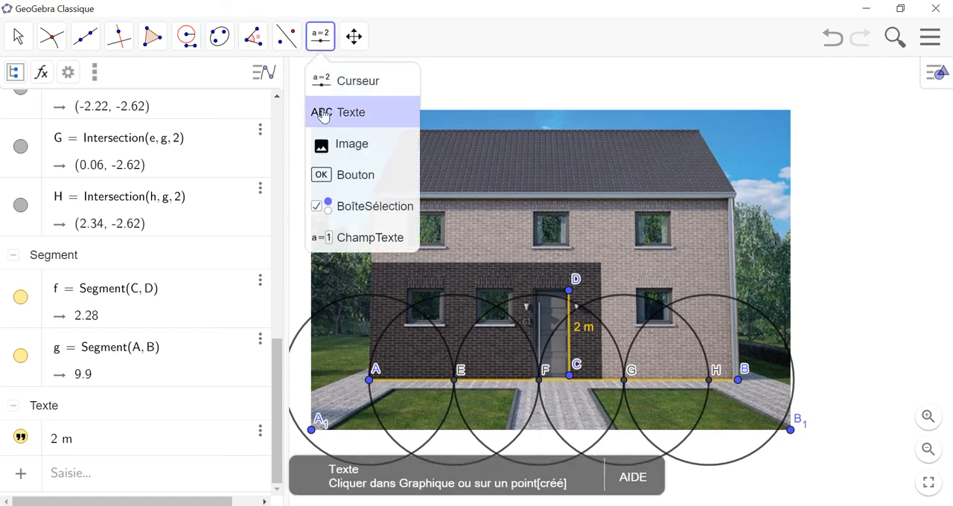
click(322, 88)
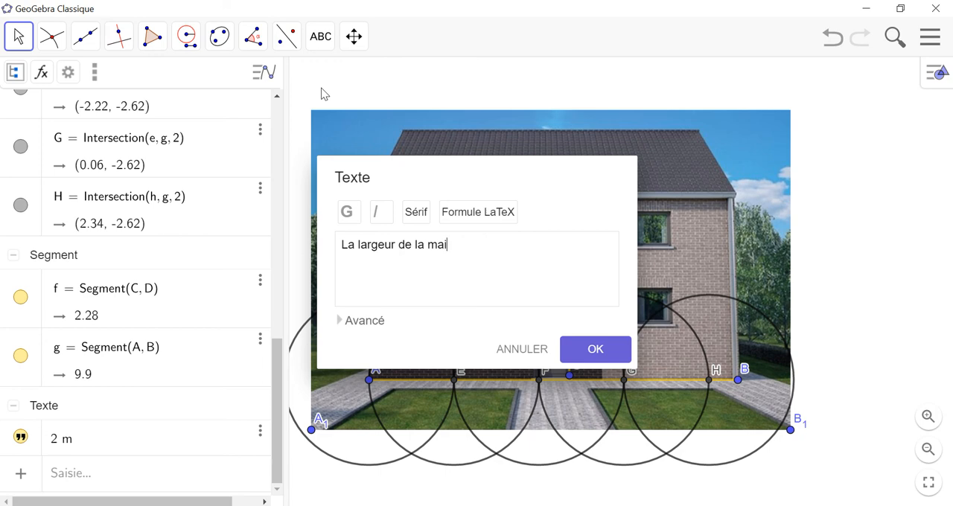
text(son est compr)
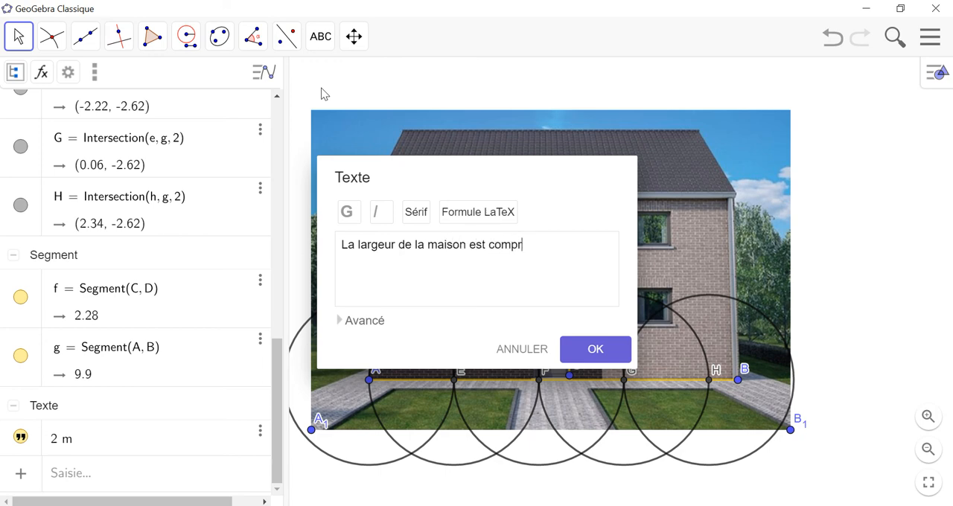
text(ise entre 8 m et 9m)
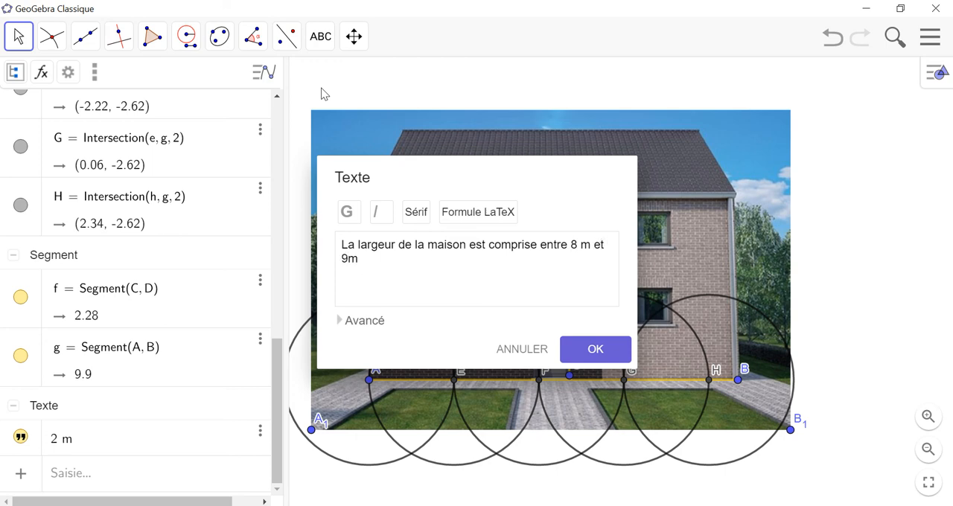
key(BackSpace)
text(m, elle est environ )
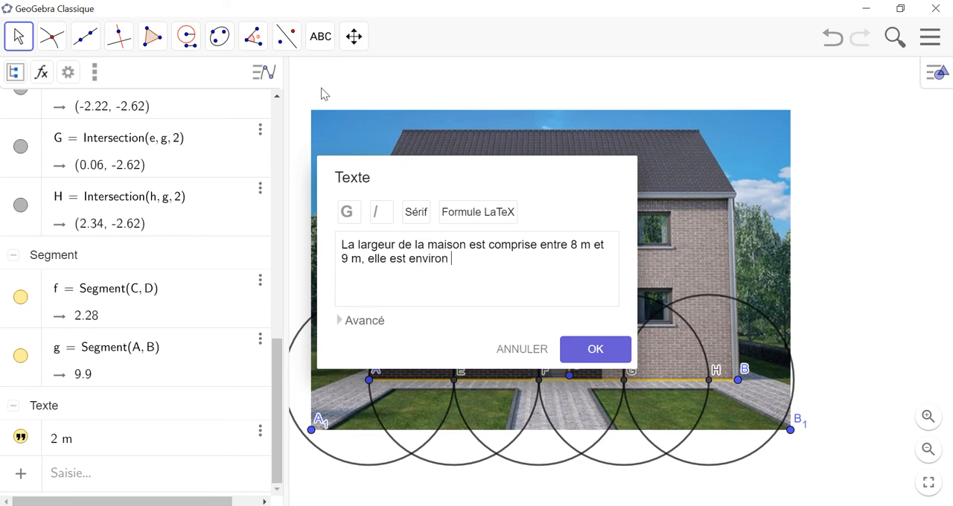
text(e)
Step: Continue the width text with the estimate ", elle est environ égale à 9m"
key(BackSpace)
text(égale à 9m)
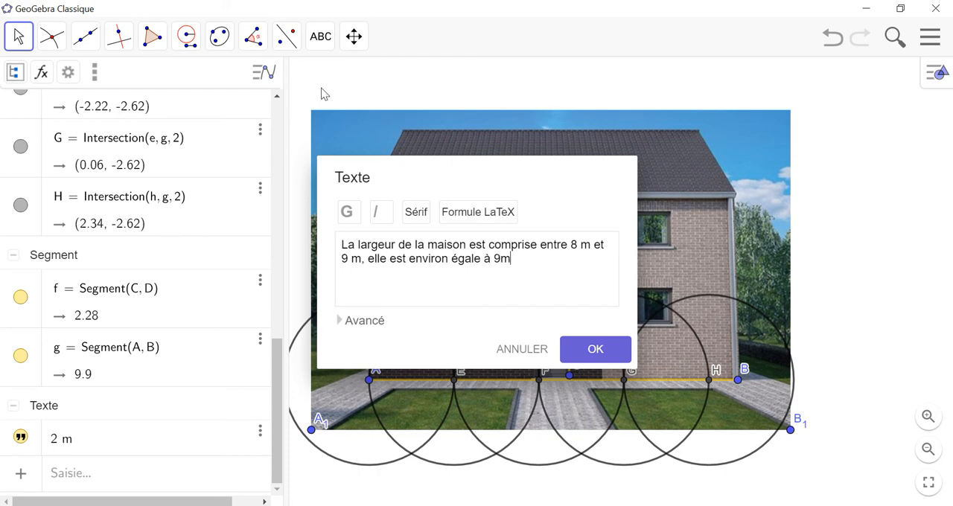